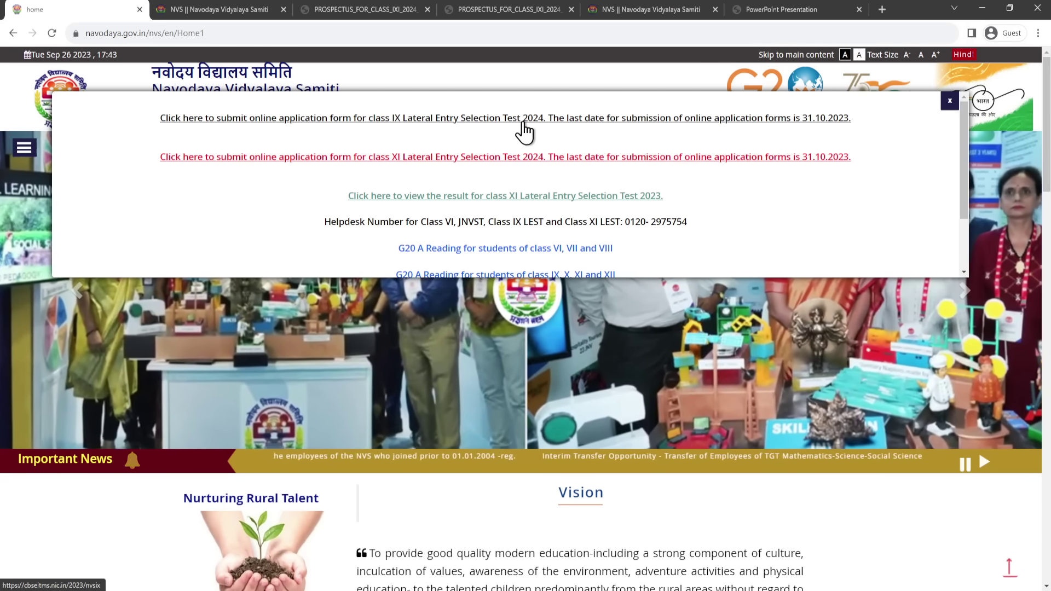
Open the Class IX Lateral Entry 2024-25 portal and scroll down to its Candidate Corner links.
click(522, 122)
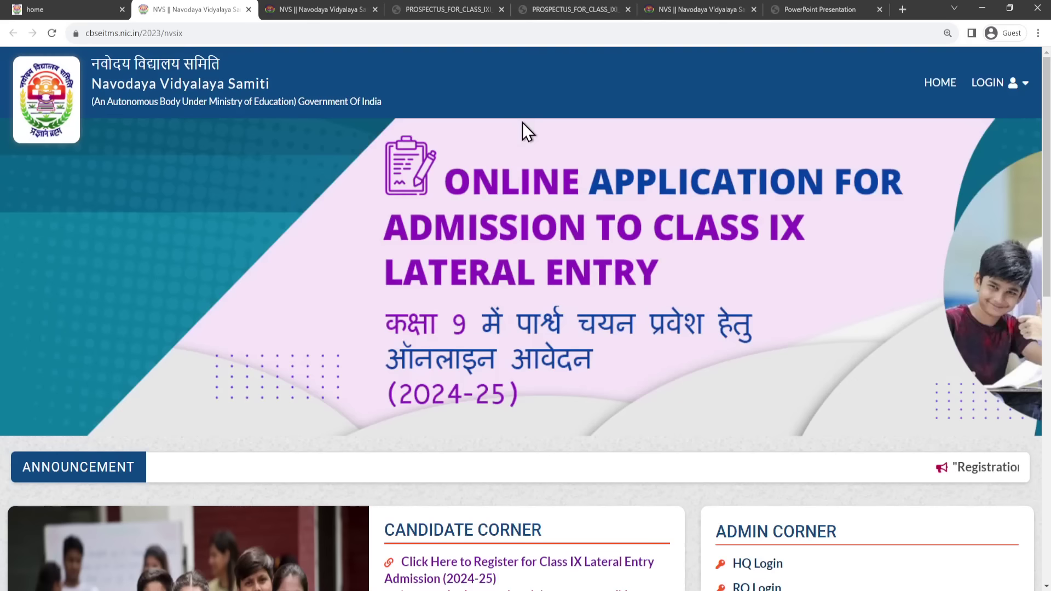
scroll(506, 221, down, 5)
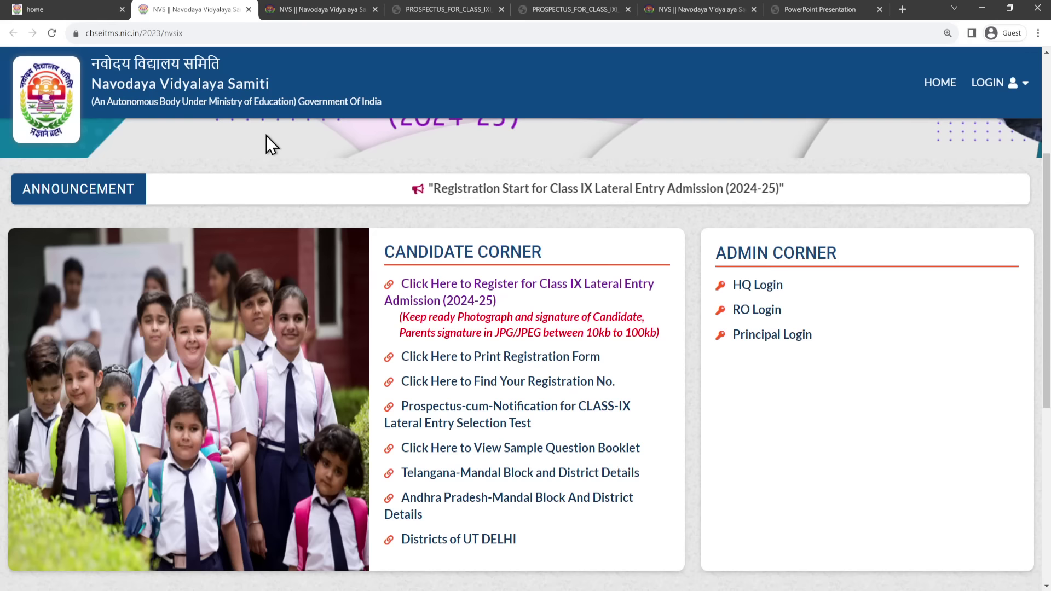
click(92, 5)
click(149, 12)
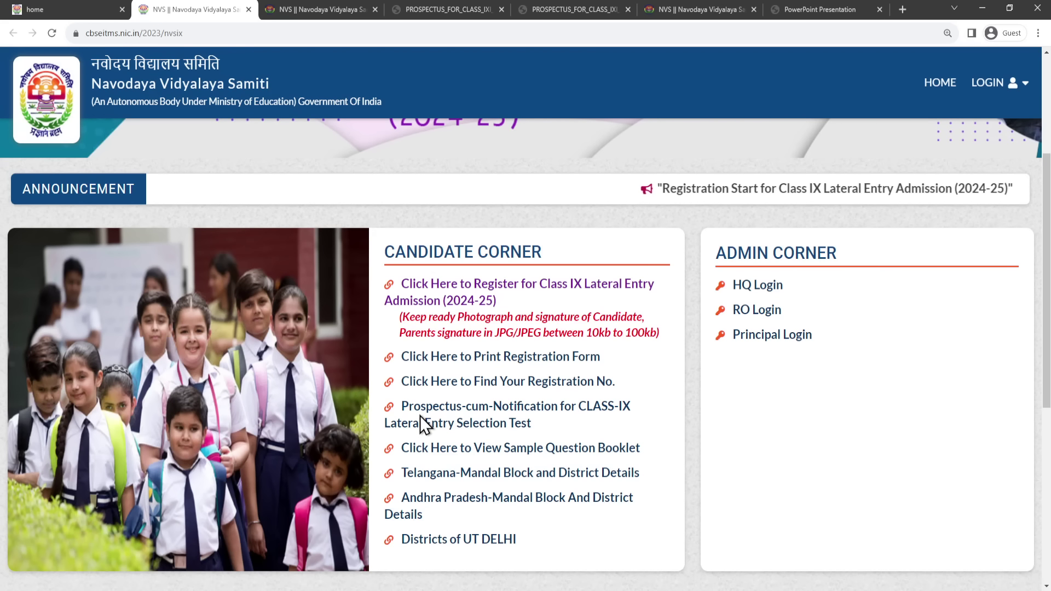
Switch to the Class IX prospectus PDF and scroll up to page 1, then back down to page 17.
click(459, 13)
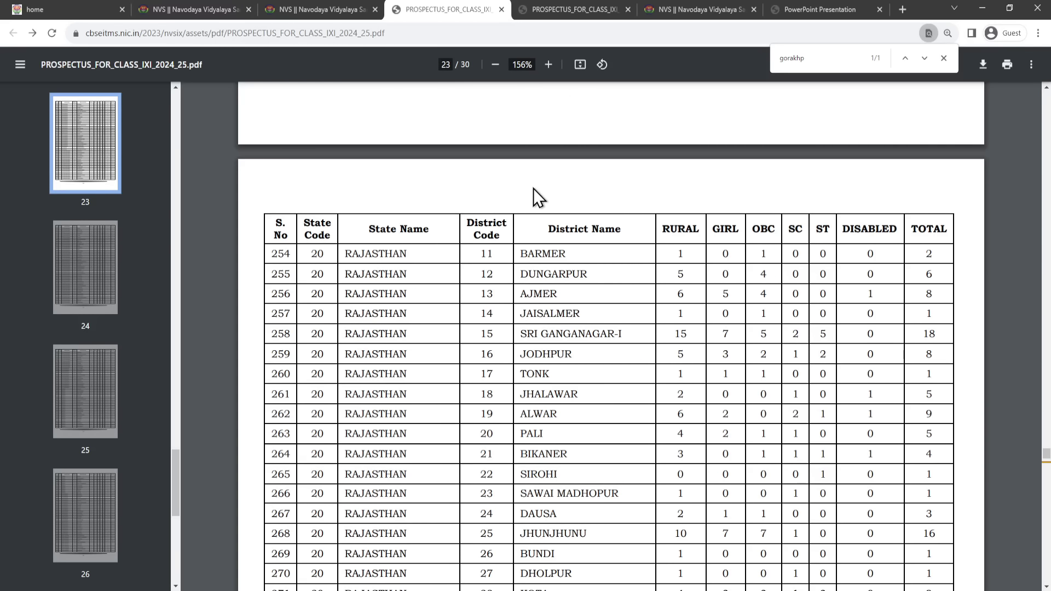
scroll(528, 298, up, 20)
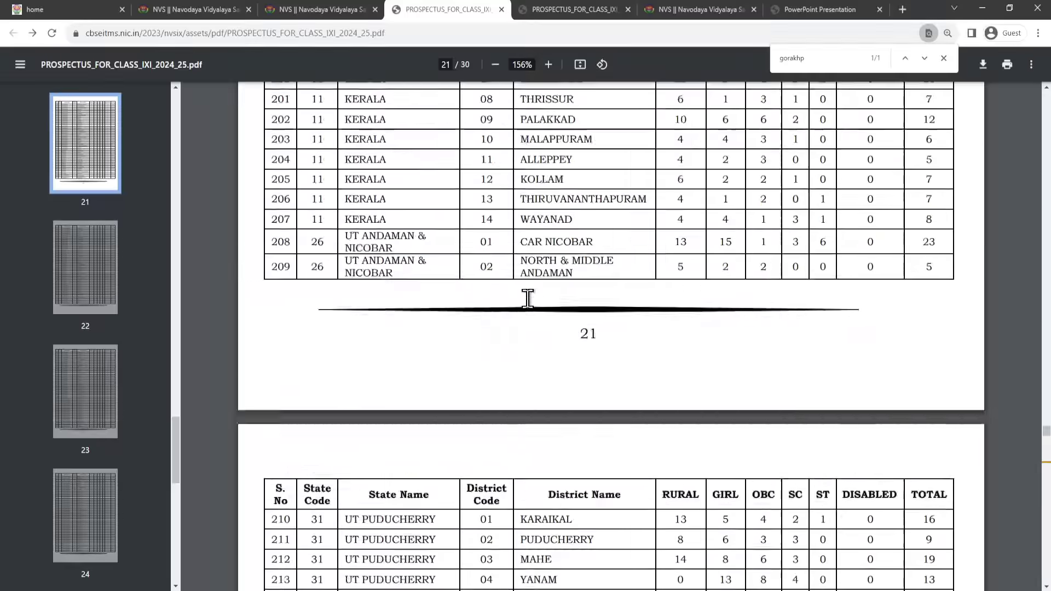
scroll(528, 298, up, 20)
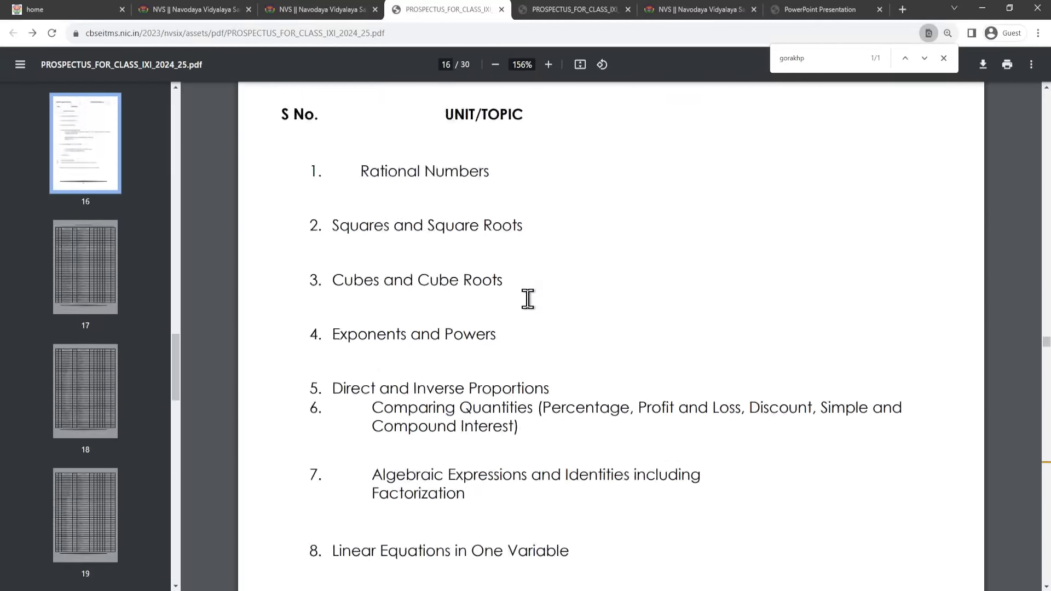
scroll(527, 298, up, 20)
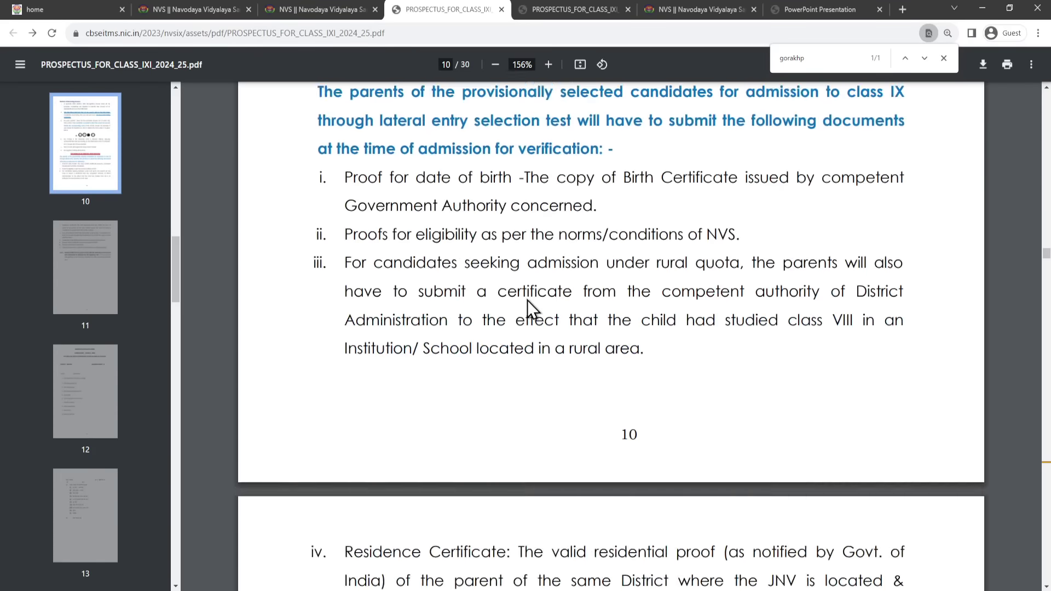
scroll(527, 300, up, 20)
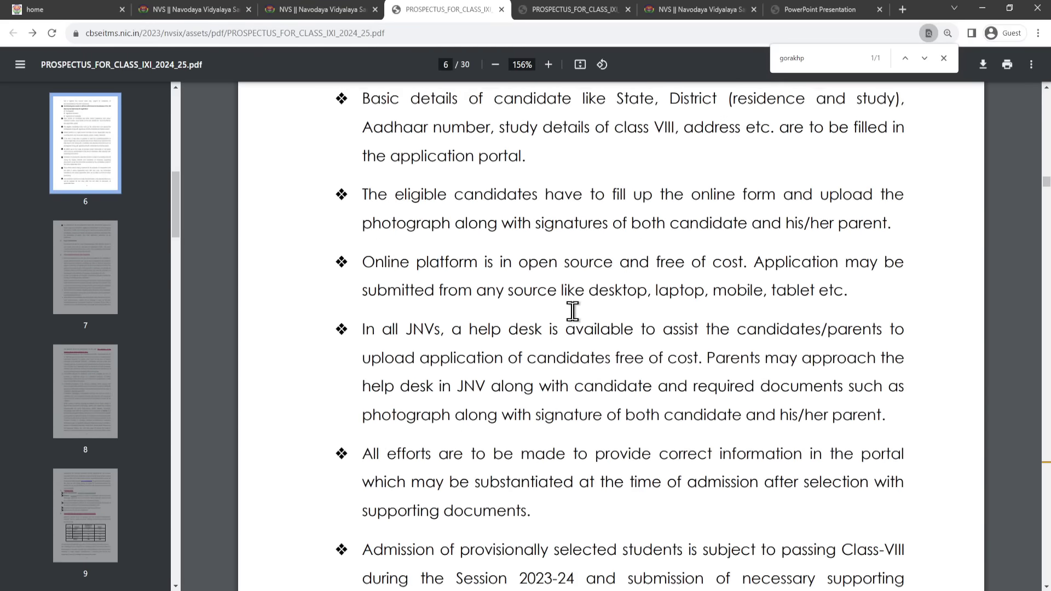
scroll(572, 311, up, 8)
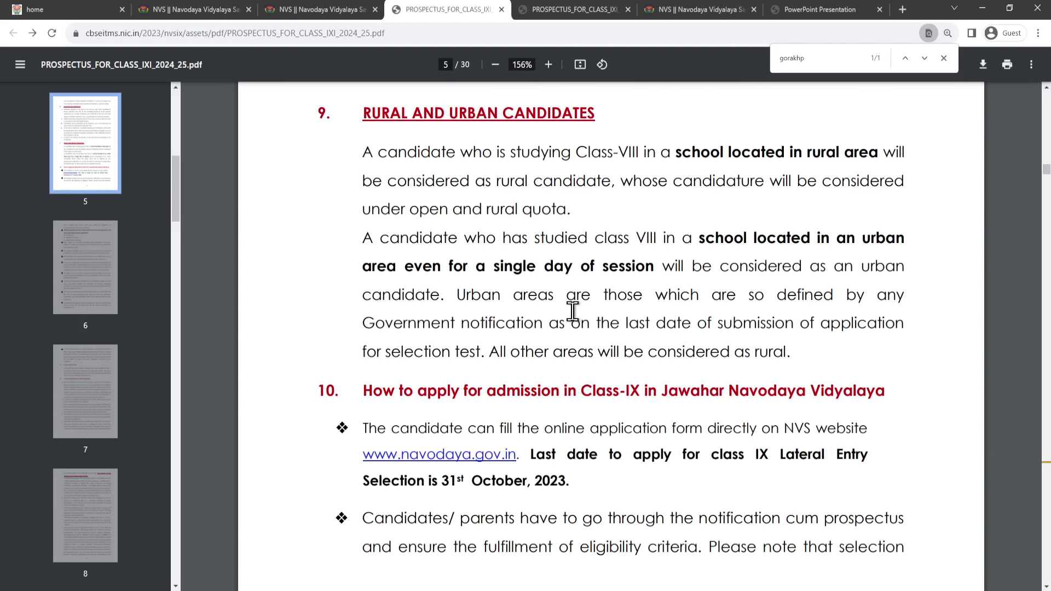
scroll(572, 311, up, 20)
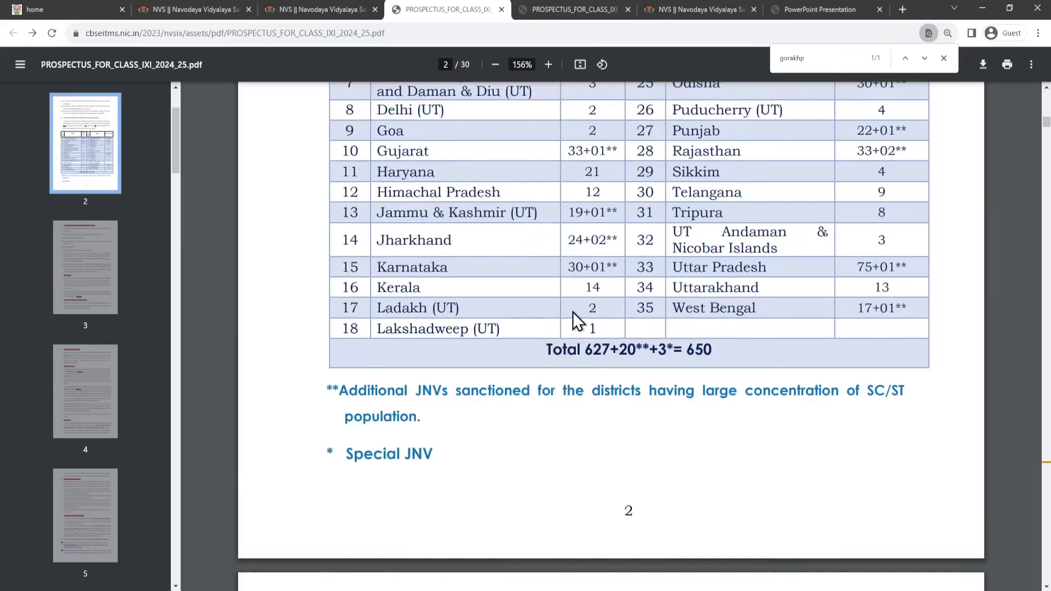
scroll(572, 317, up, 3)
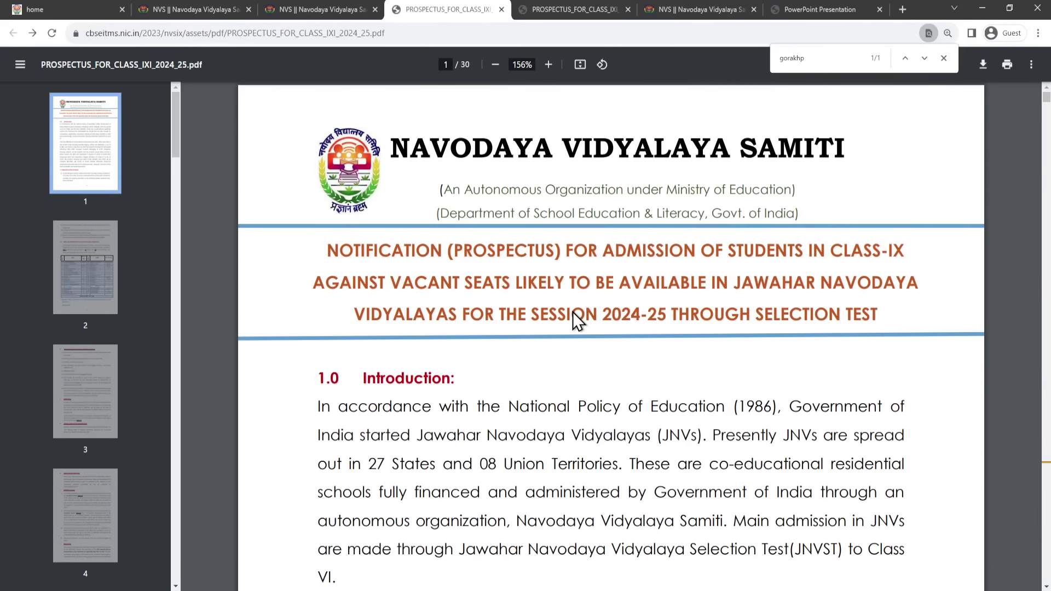
scroll(572, 316, down, 20)
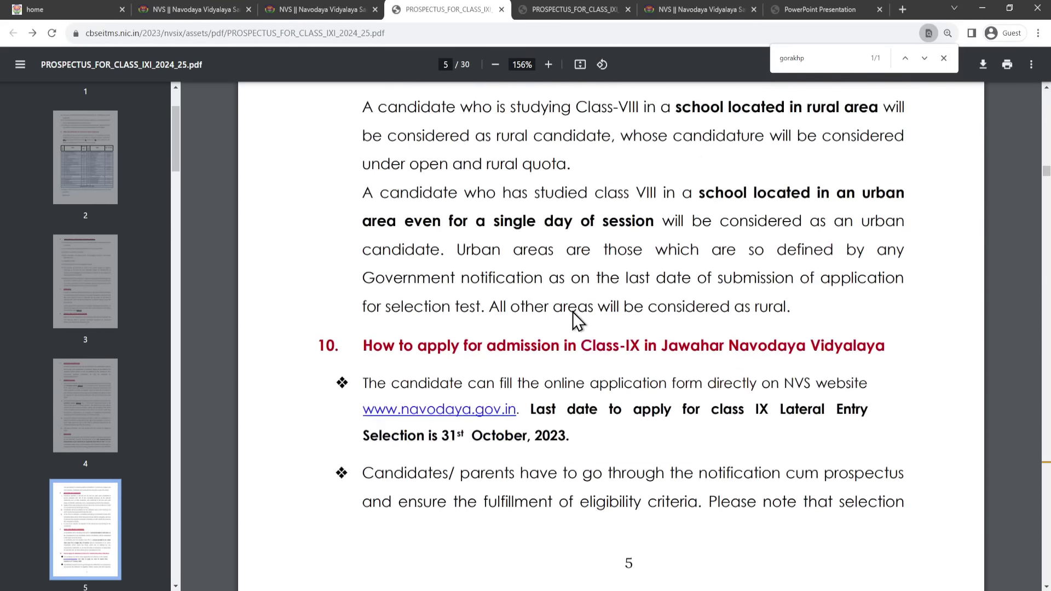
scroll(572, 312, down, 20)
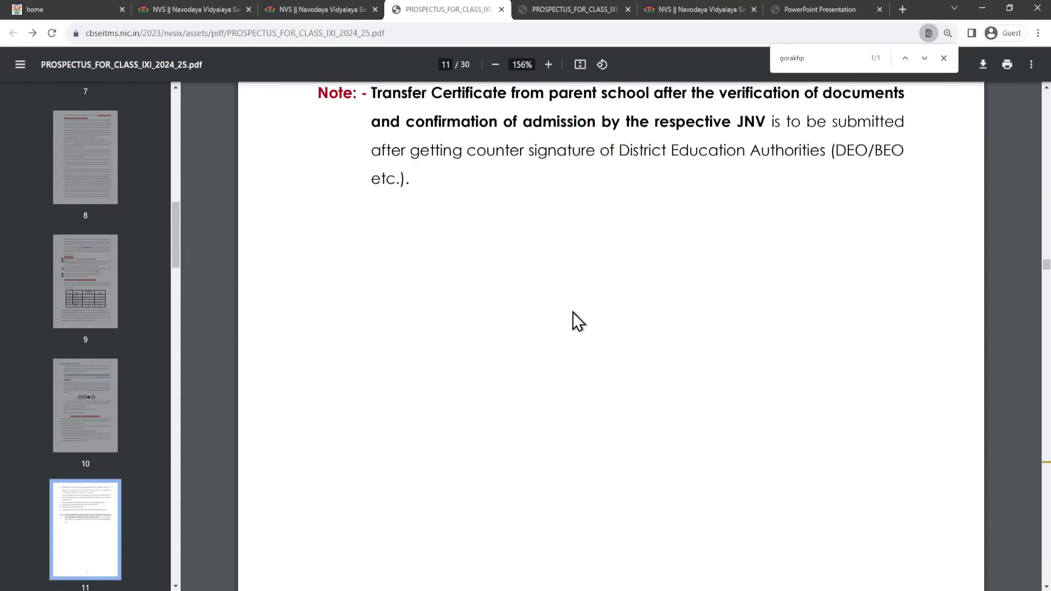
scroll(572, 312, down, 20)
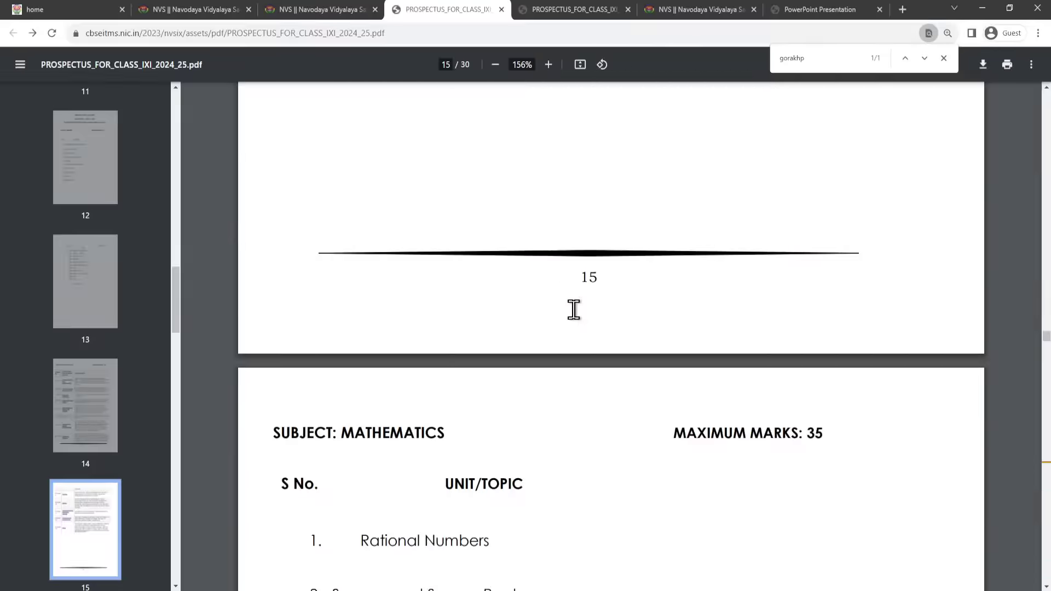
scroll(573, 309, down, 20)
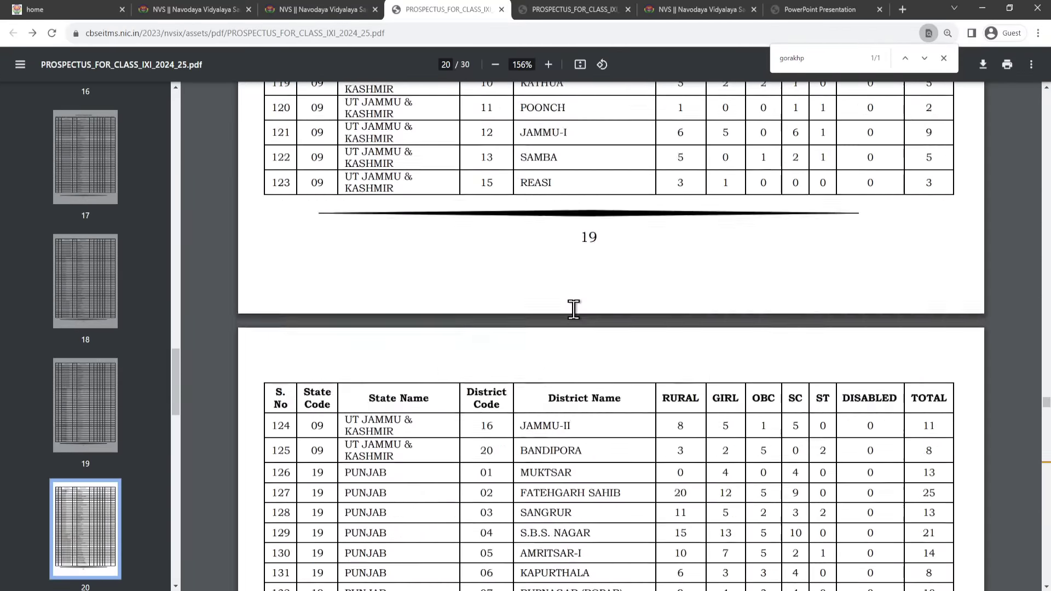
scroll(573, 309, up, 20)
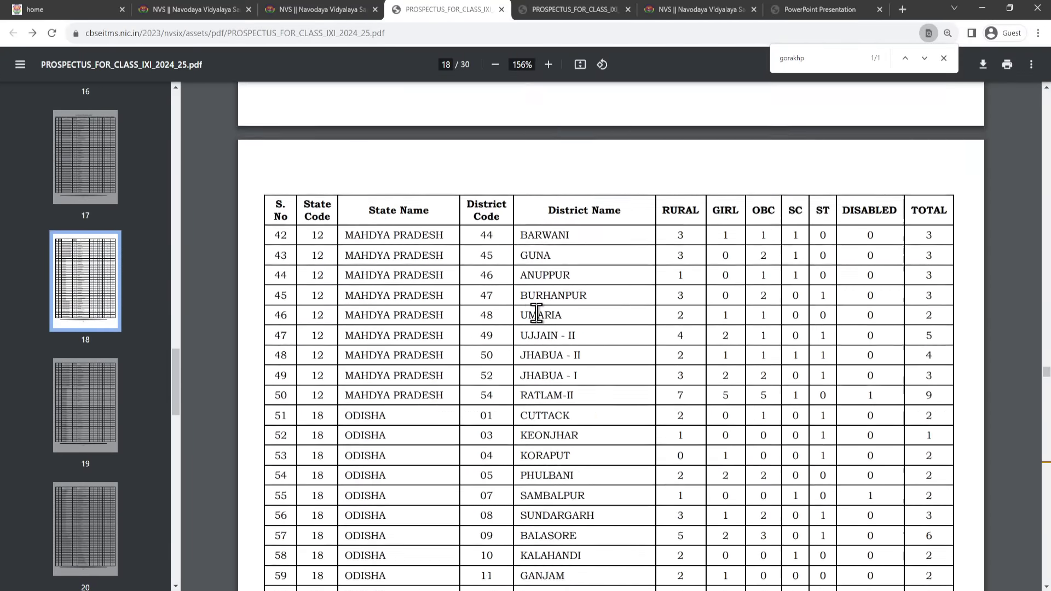
scroll(536, 313, up, 4)
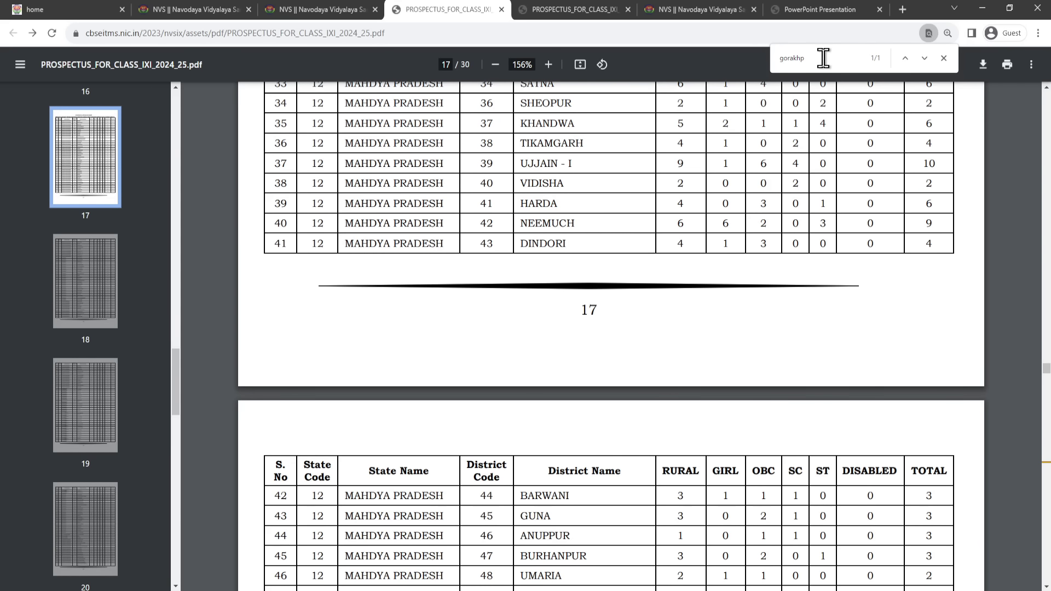
Mark Gorakhpur's 10 total seats, then bring the top of page 23's Rajasthan seat table into view.
text(u)
key(BackSpace)
key(BackSpace)
key(BackSpace)
key(BackSpace)
key(BackSpace)
key(BackSpace)
key(BackSpace)
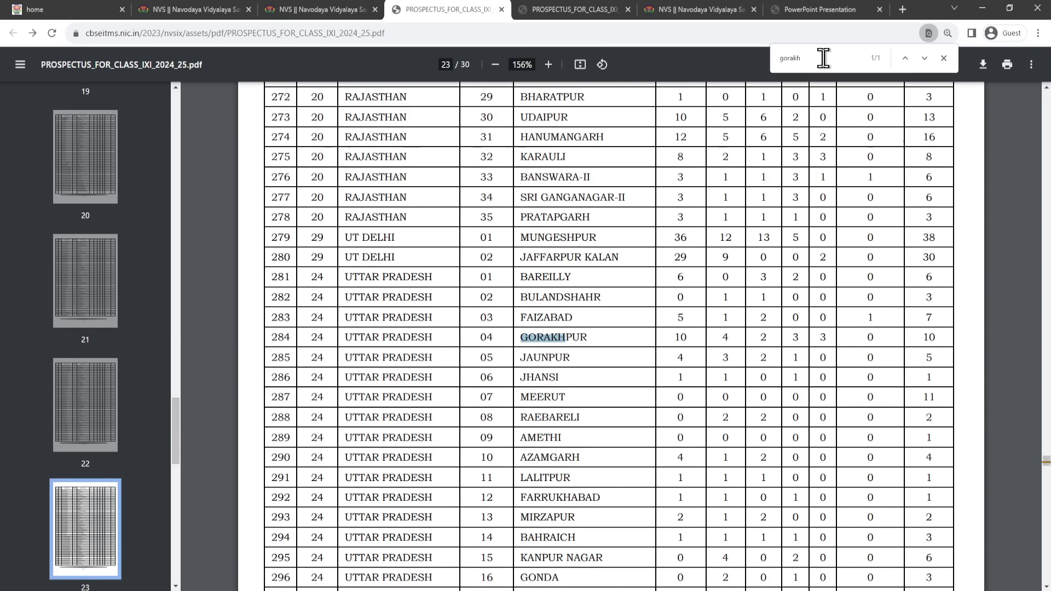
ctrl+scroll(615, 361, up, 2)
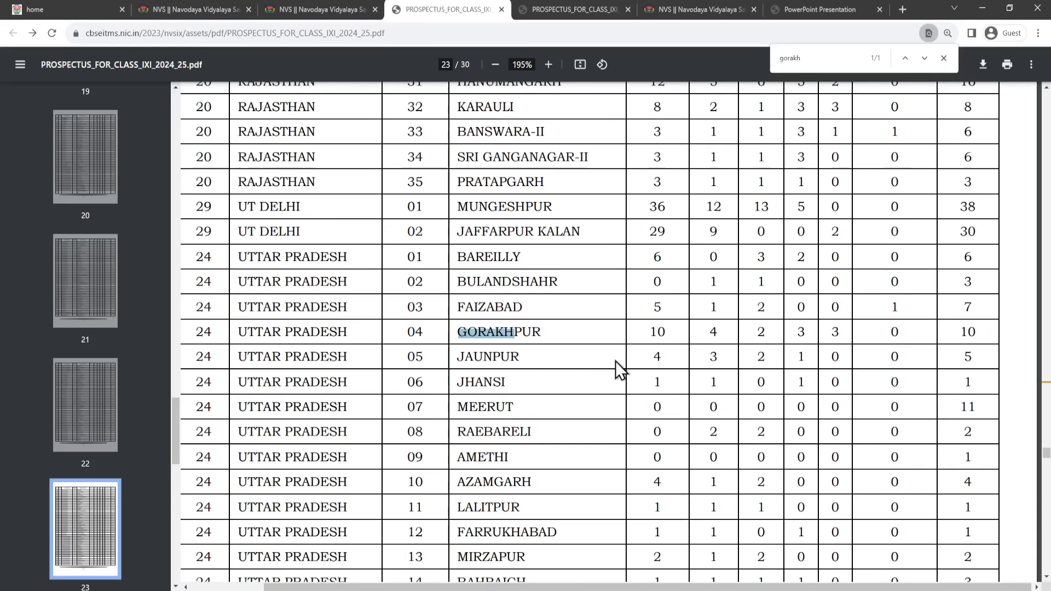
drag(986, 336, 955, 328)
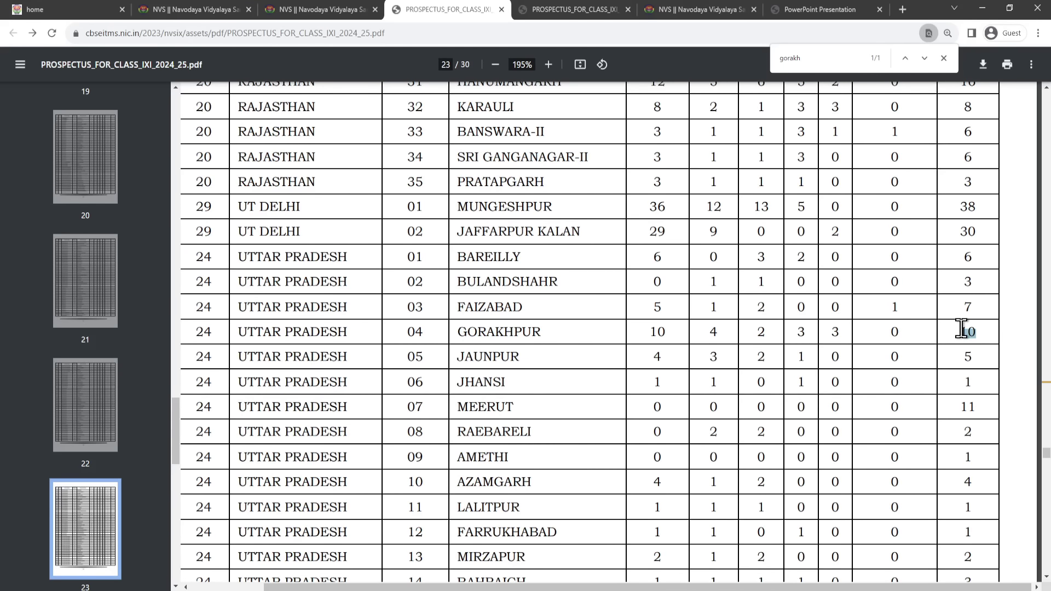
scroll(941, 343, up, 10)
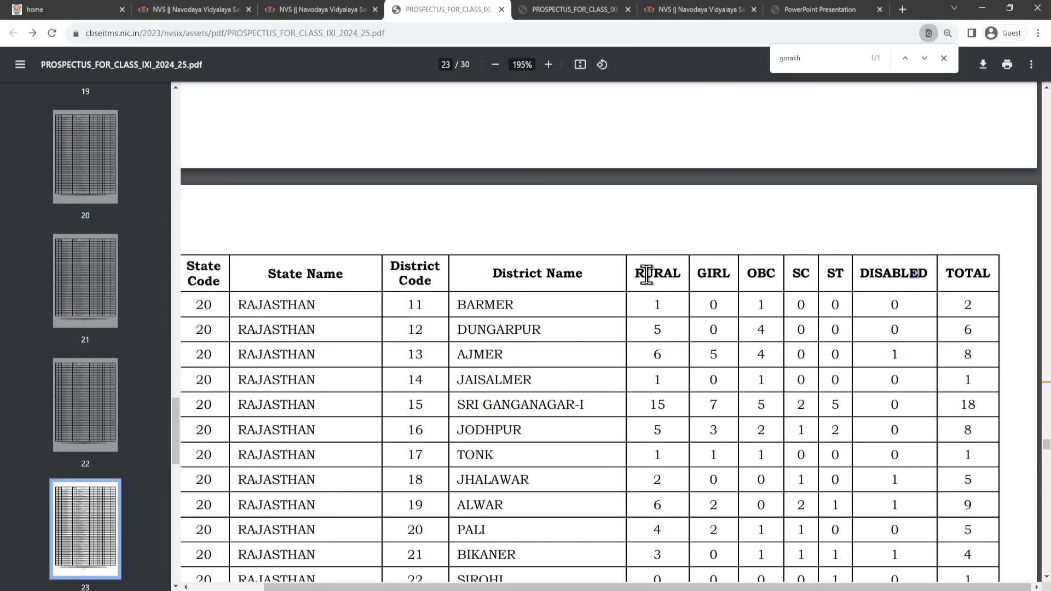
scroll(646, 279, down, 5)
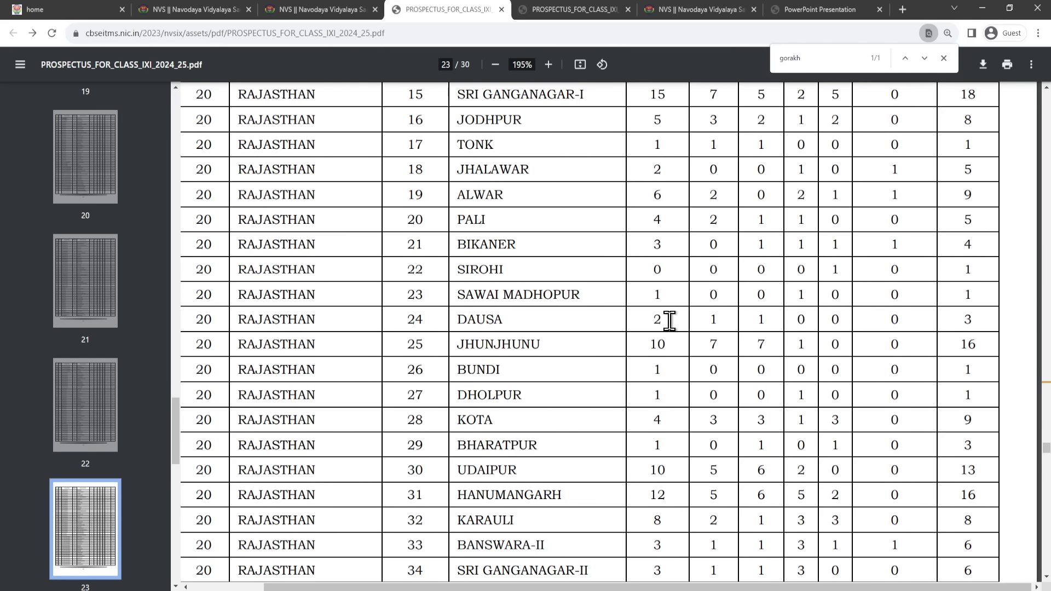
scroll(669, 320, up, 5)
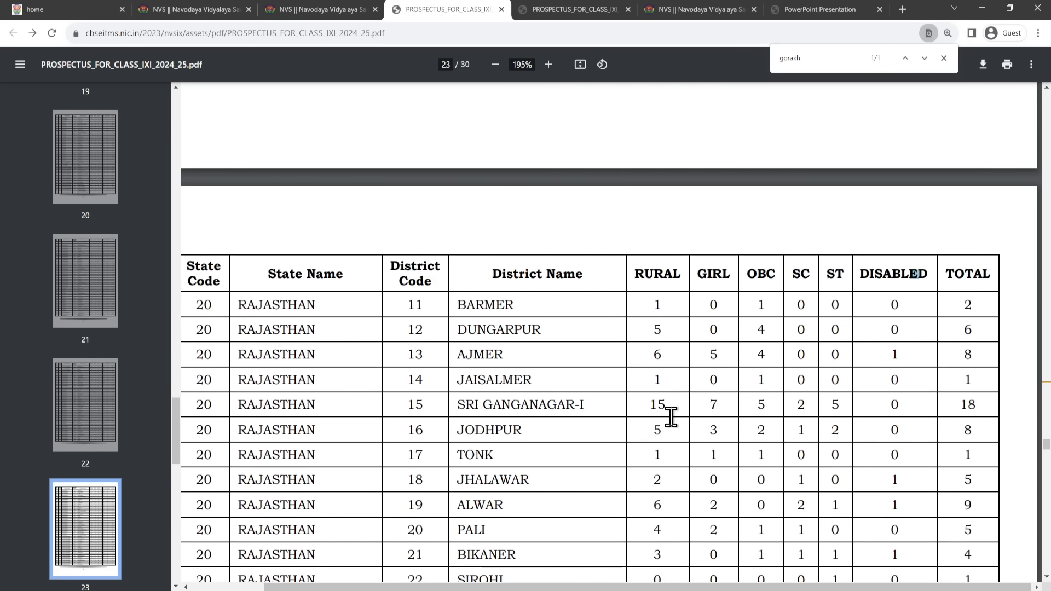
double_click(264, 328)
triple_click(483, 330)
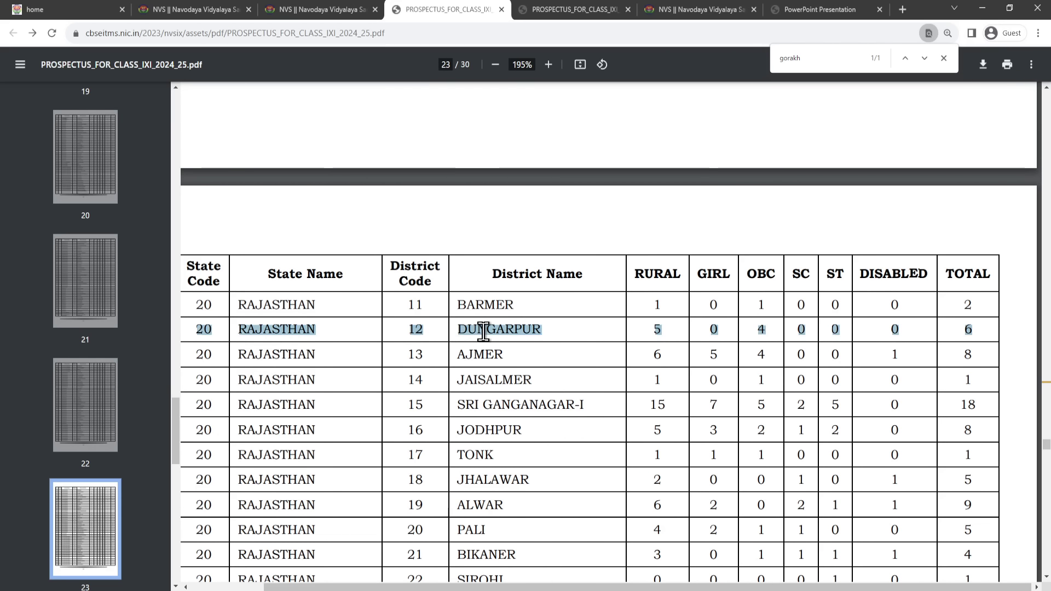
click(483, 331)
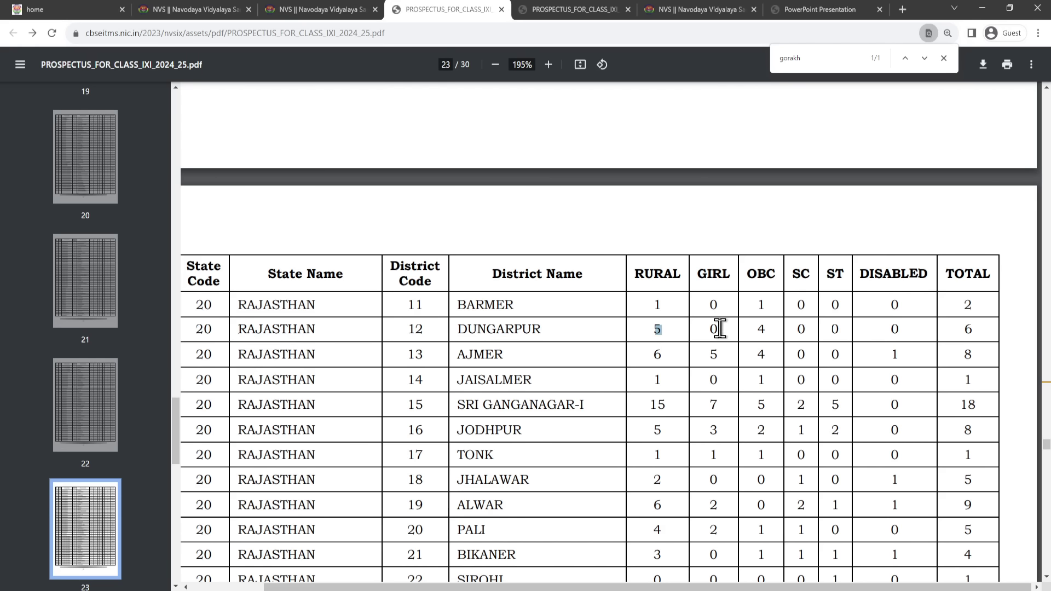
drag(769, 335, 755, 335)
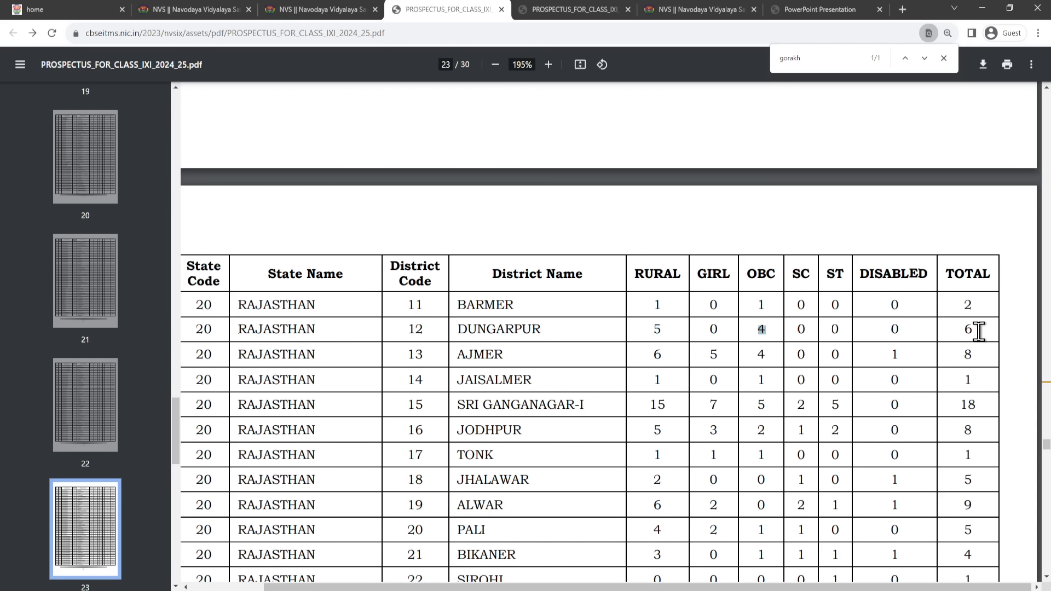
drag(649, 324, 667, 330)
drag(986, 338, 959, 331)
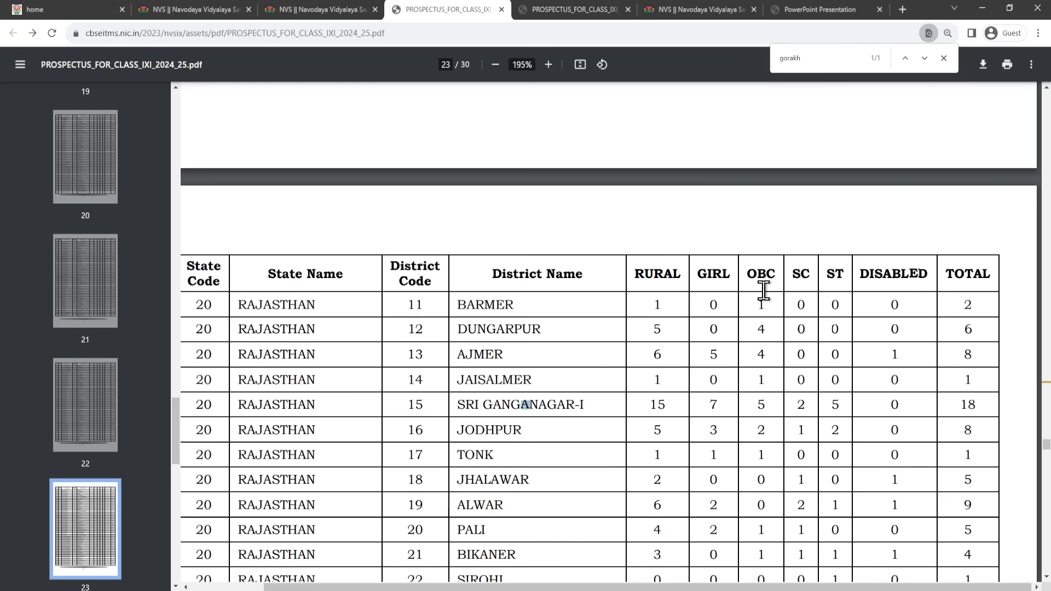
triple_click(760, 273)
click(688, 413)
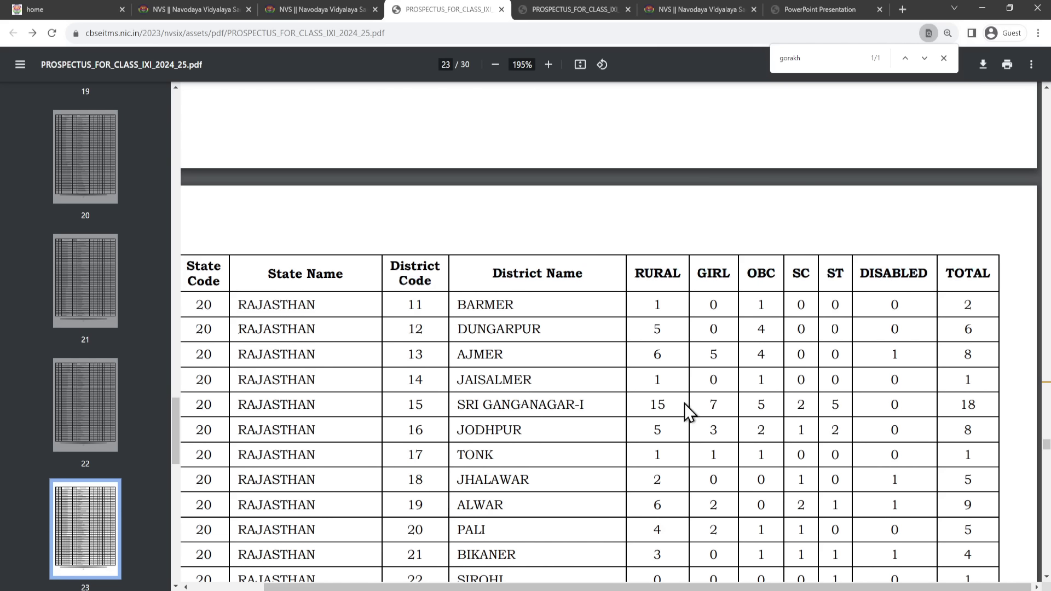
Switch to the other prospectus copy and highlight the 31st July 2011 birth-date limit on page 4.
click(550, 11)
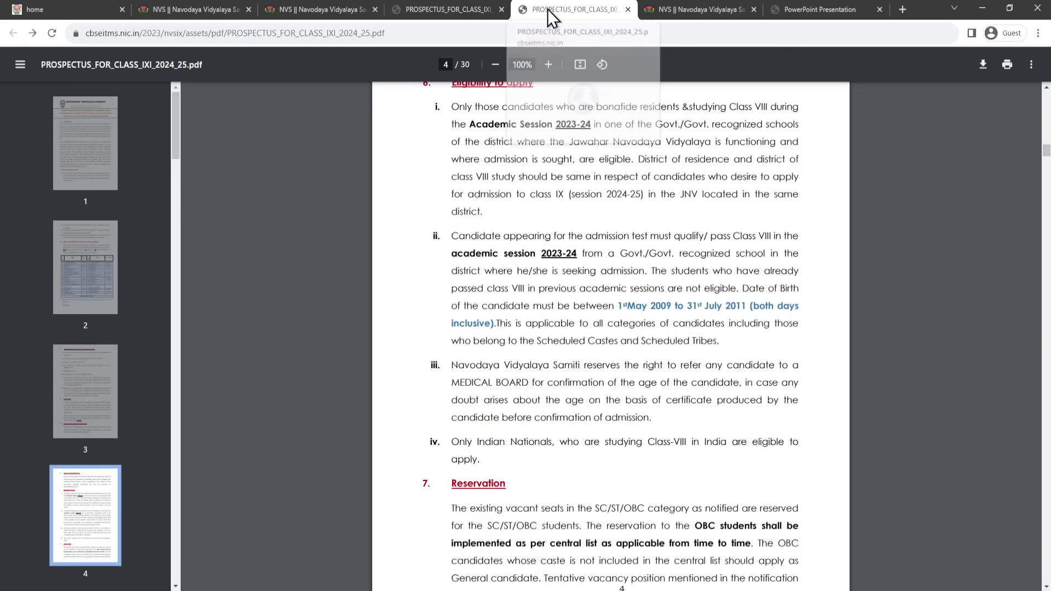
scroll(626, 370, up, 20)
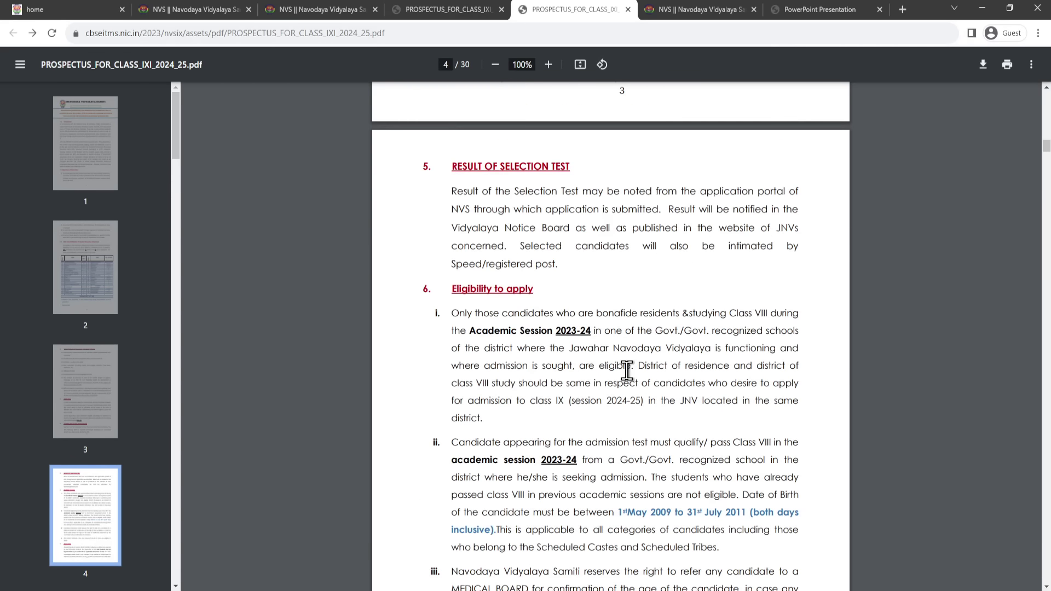
scroll(626, 371, up, 10)
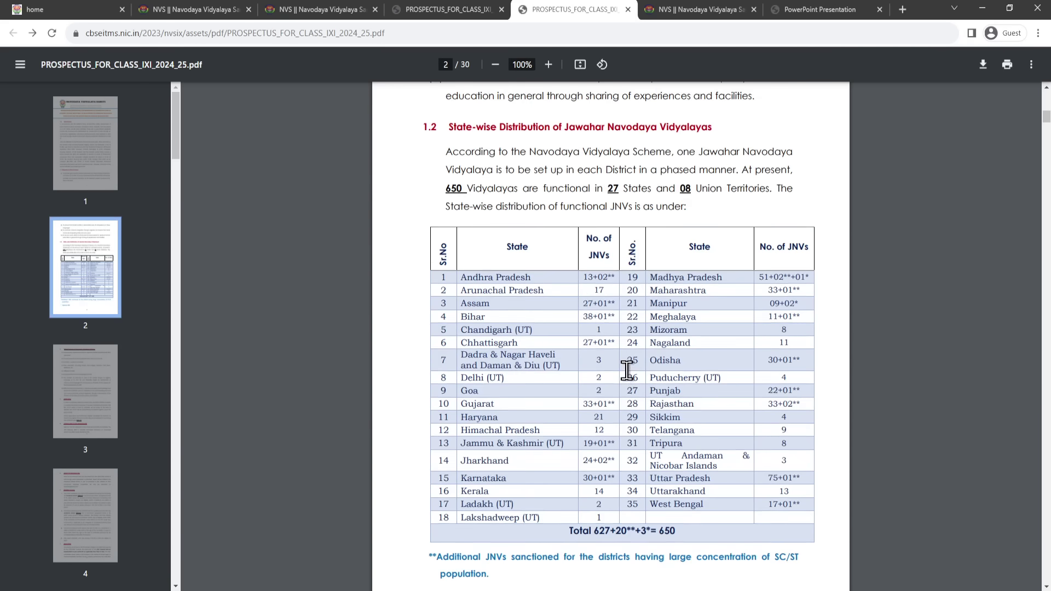
scroll(626, 370, down, 15)
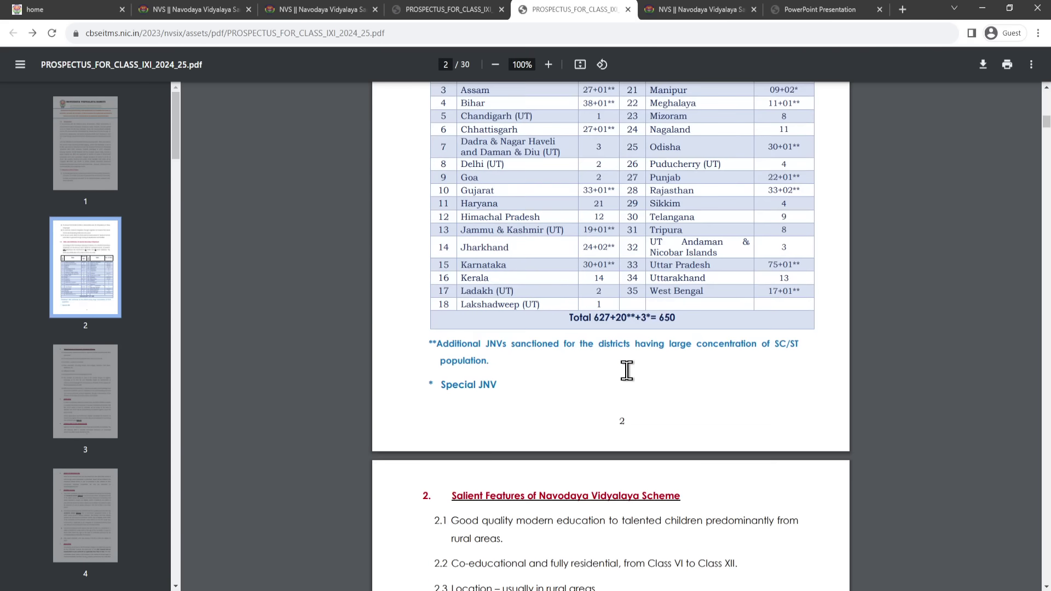
scroll(627, 370, down, 15)
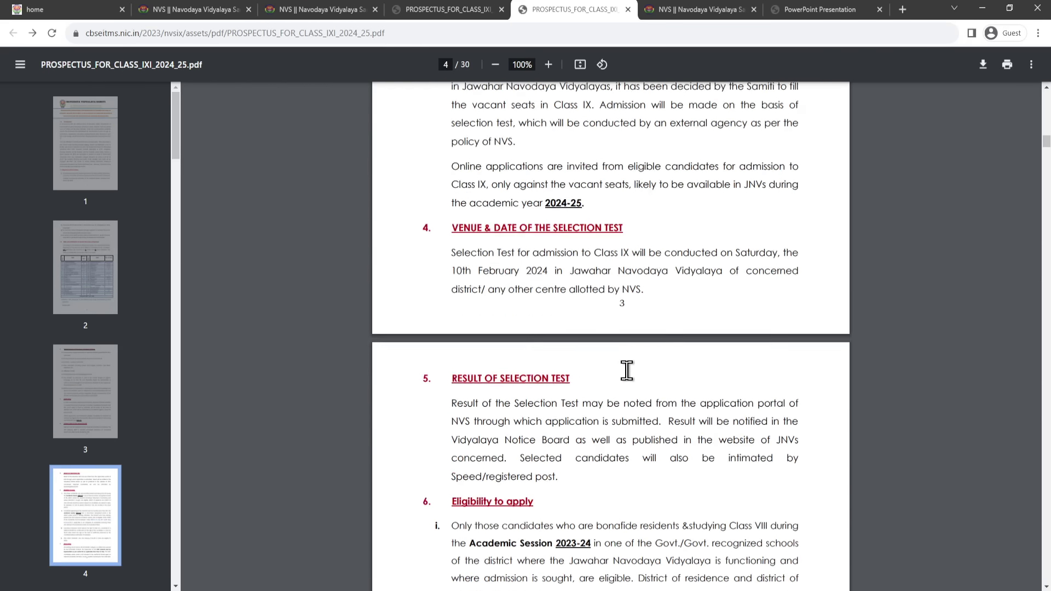
scroll(661, 433, up, 6)
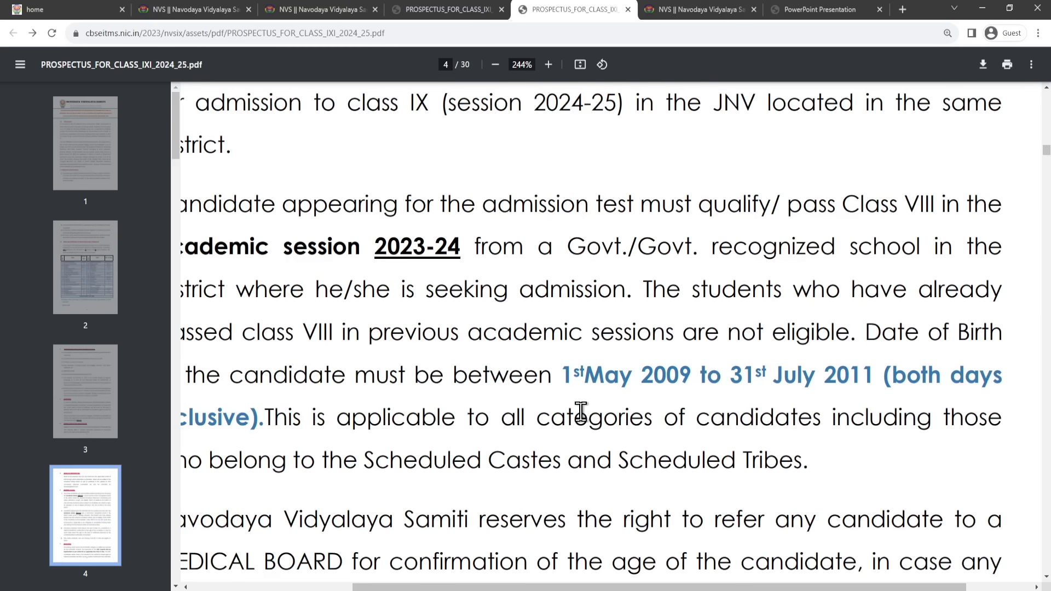
drag(558, 379, 872, 379)
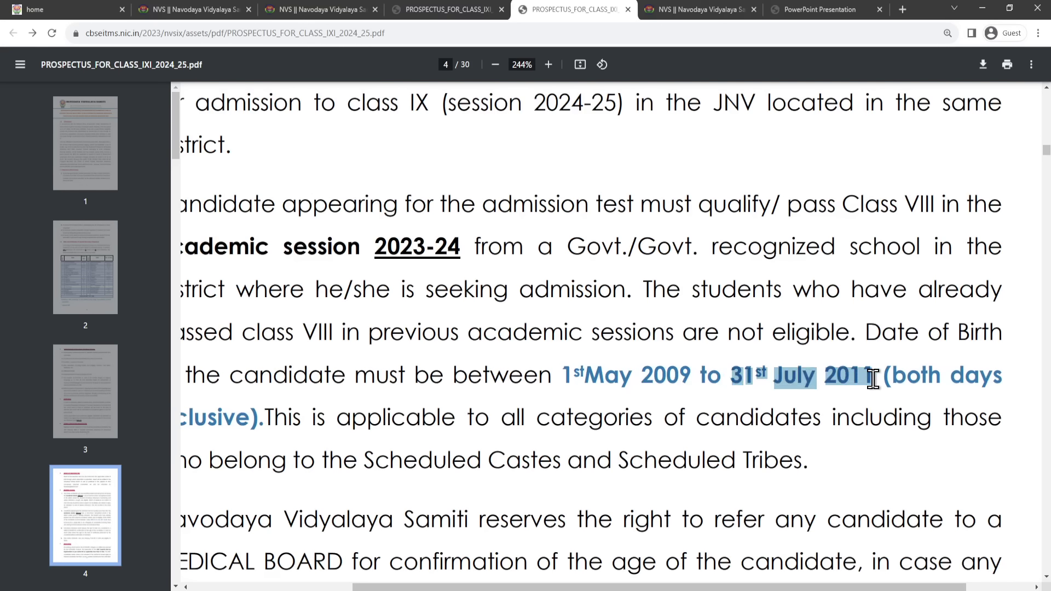
Highlight 'VIII during' and 'class IX' in the page 4 eligibility rules.
scroll(749, 399, down, 2)
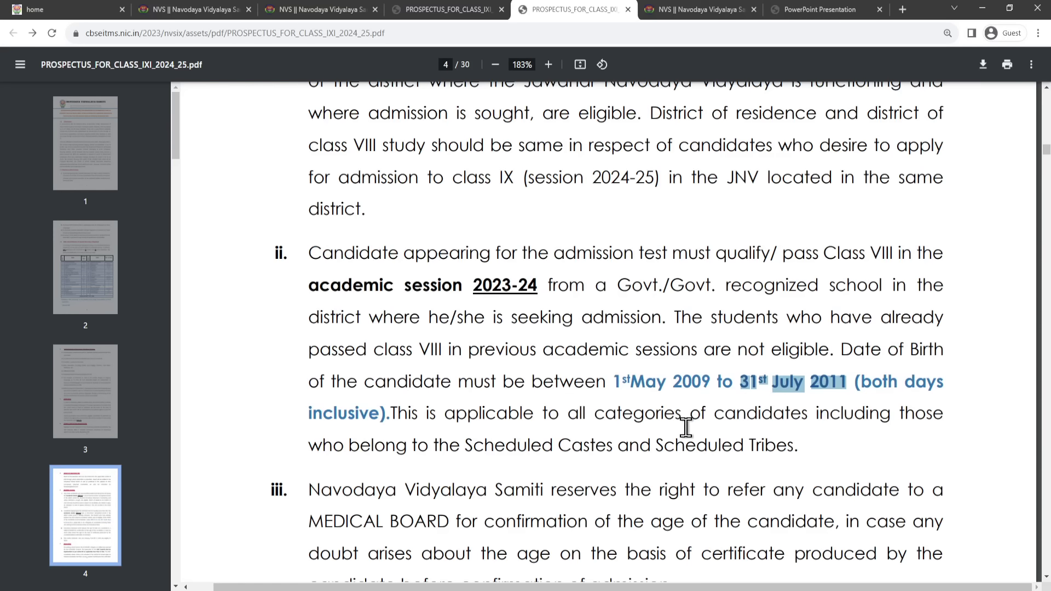
scroll(602, 449, up, 4)
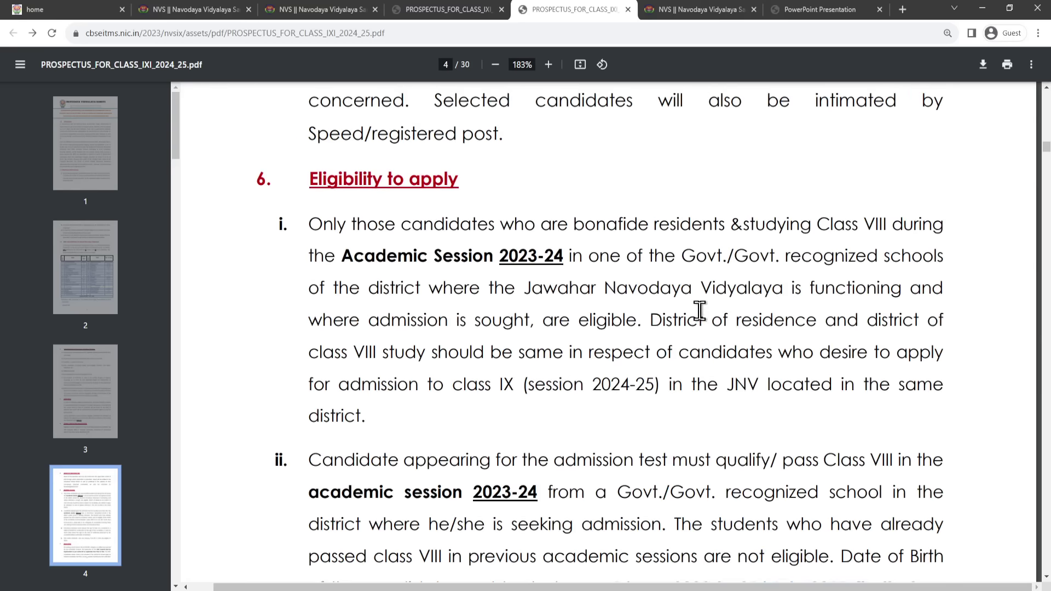
drag(864, 220, 937, 224)
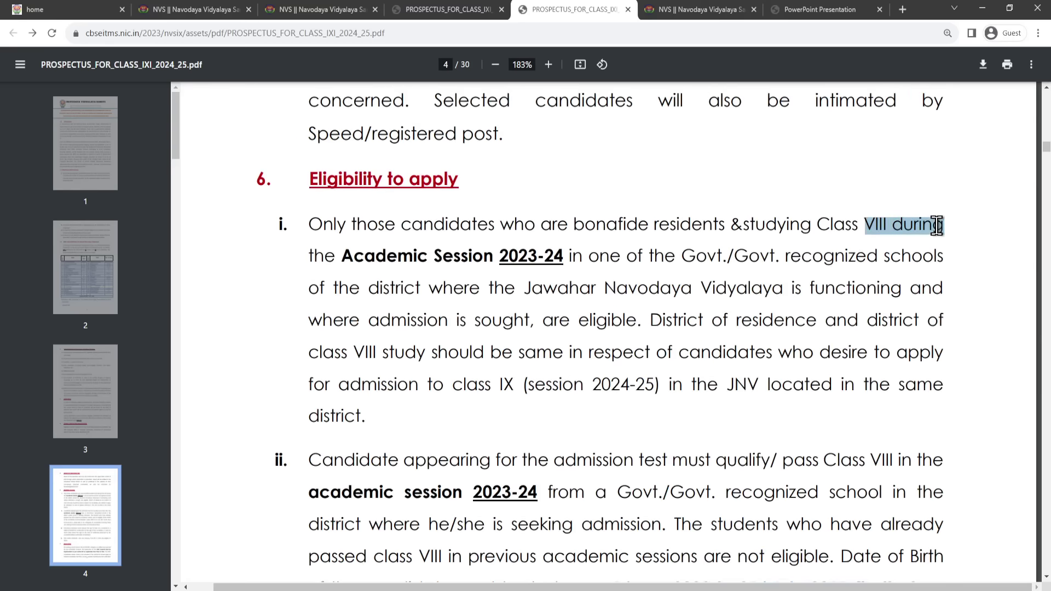
scroll(946, 237, up, 1)
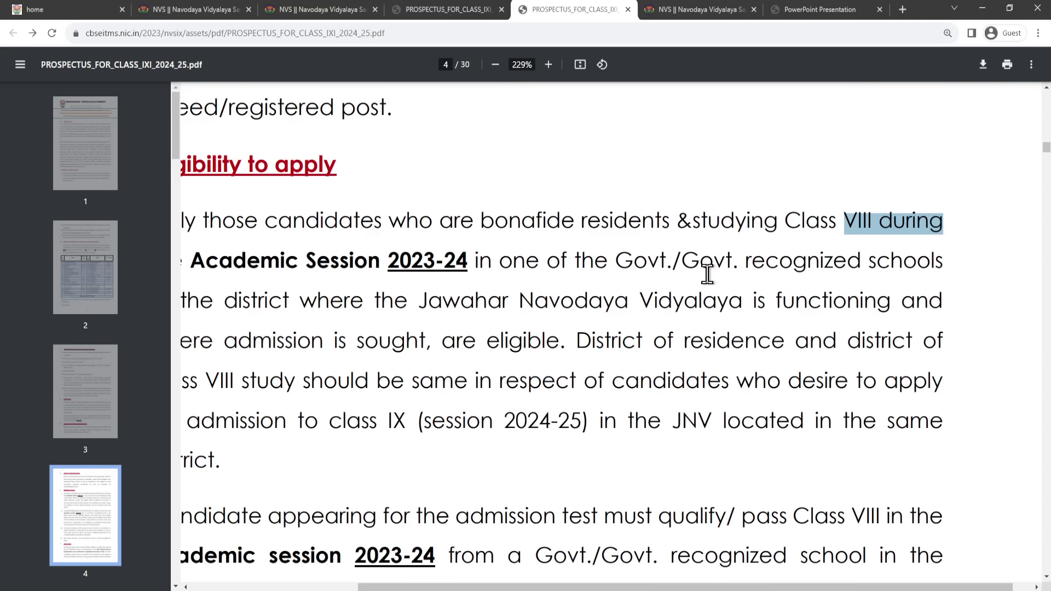
scroll(652, 290, down, 2)
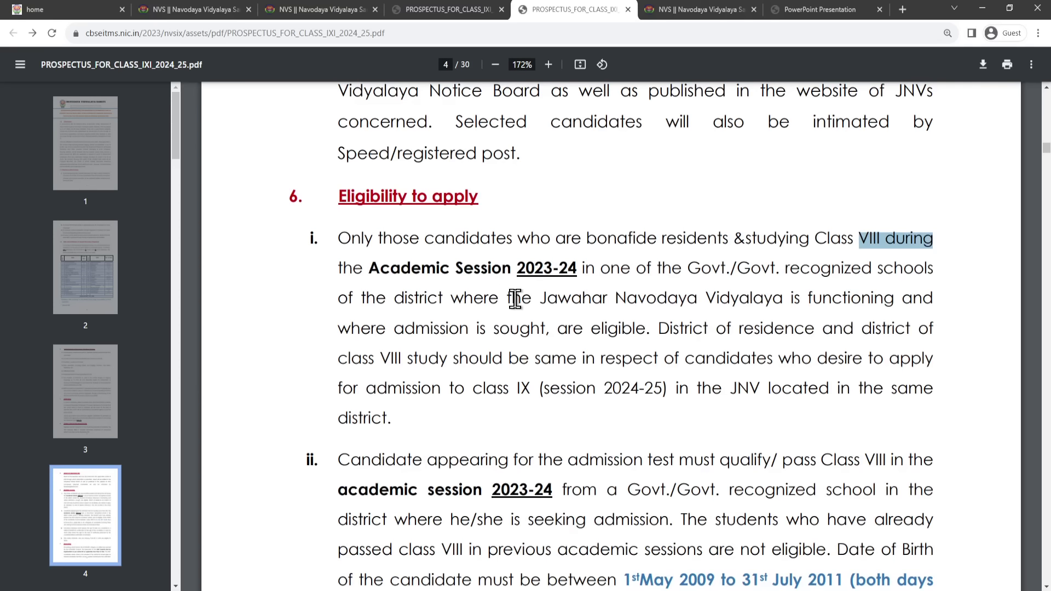
drag(536, 389, 504, 390)
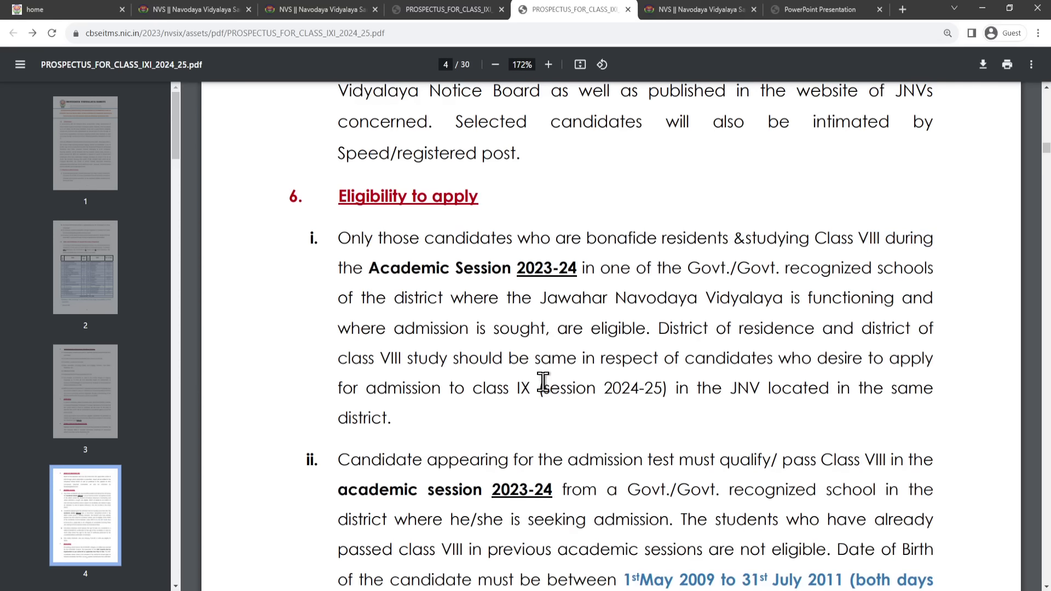
scroll(539, 386, down, 5)
Scroll to prospectus page 6 and mark 'Signature' in the parent and candidate signature entries.
scroll(546, 381, down, 3)
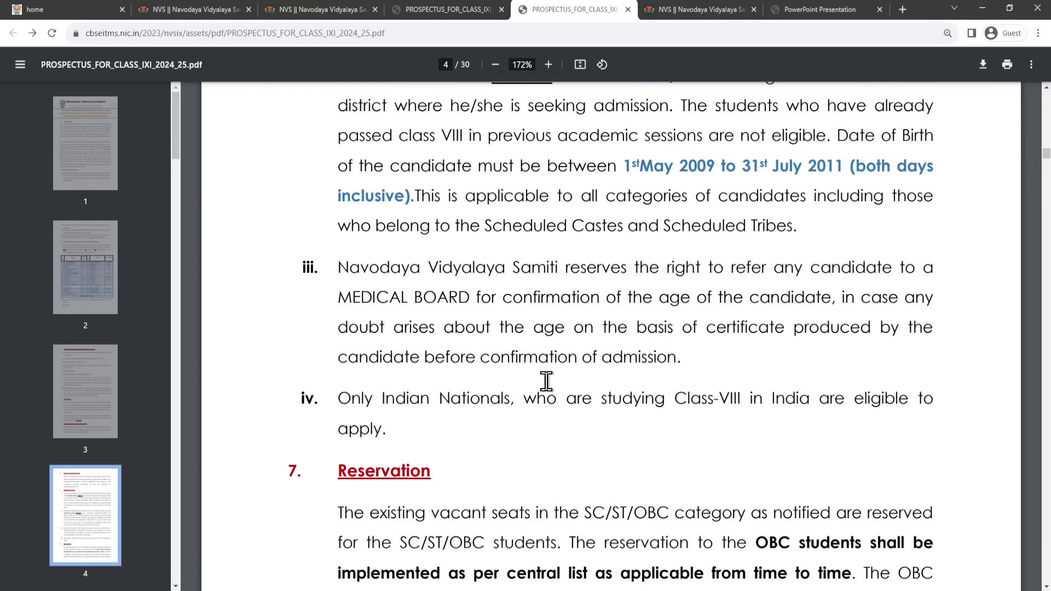
scroll(546, 382, down, 8)
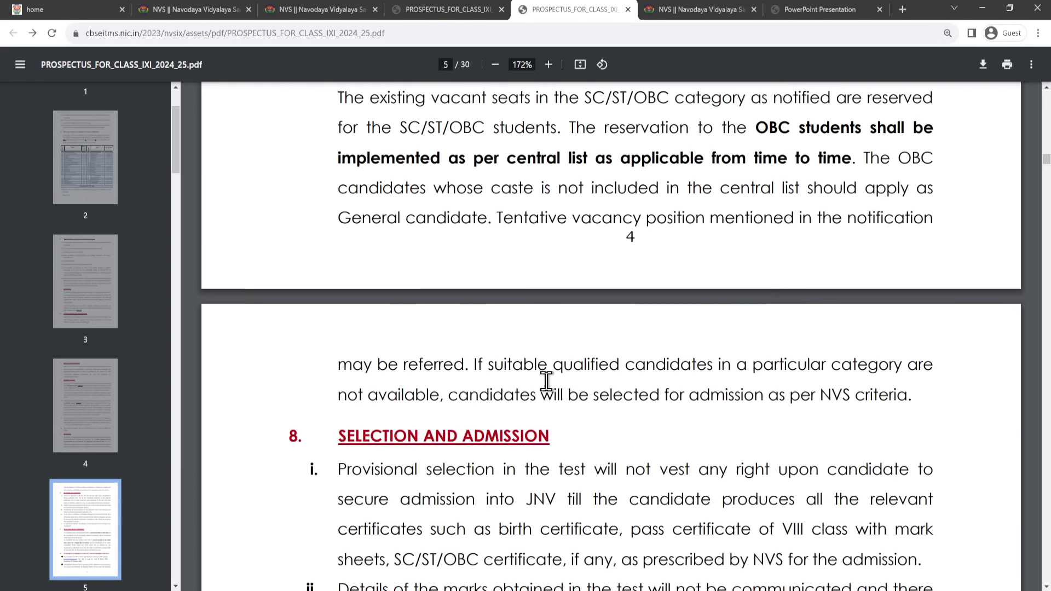
scroll(546, 382, down, 8)
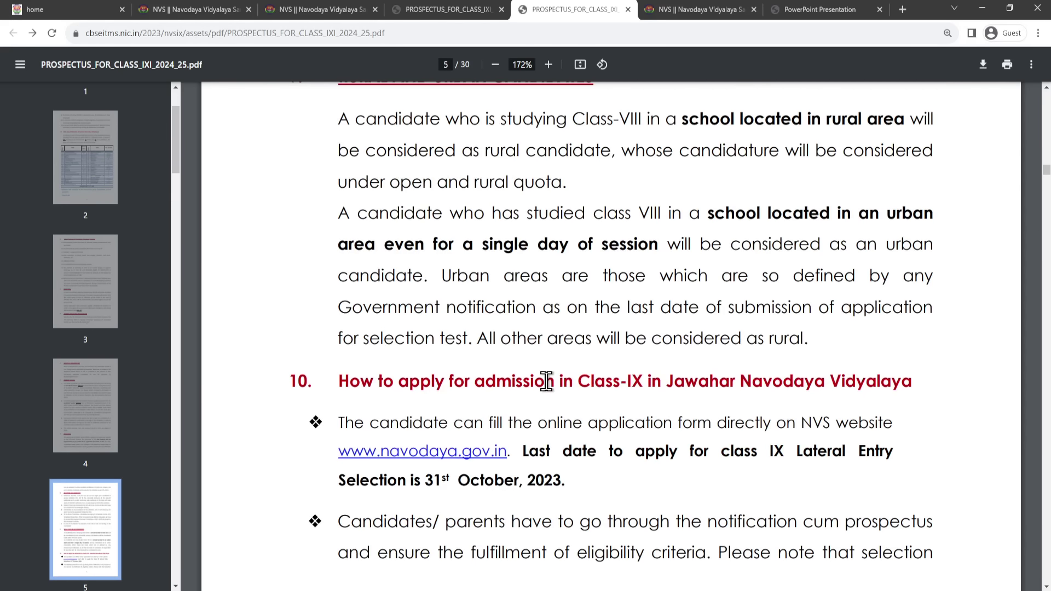
scroll(546, 382, down, 10)
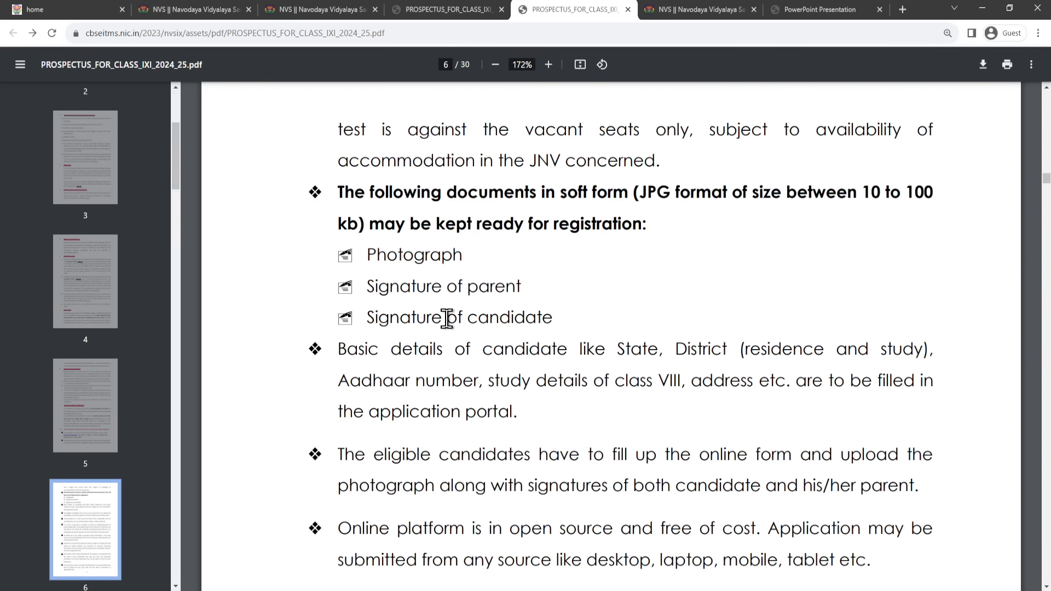
double_click(391, 285)
double_click(426, 319)
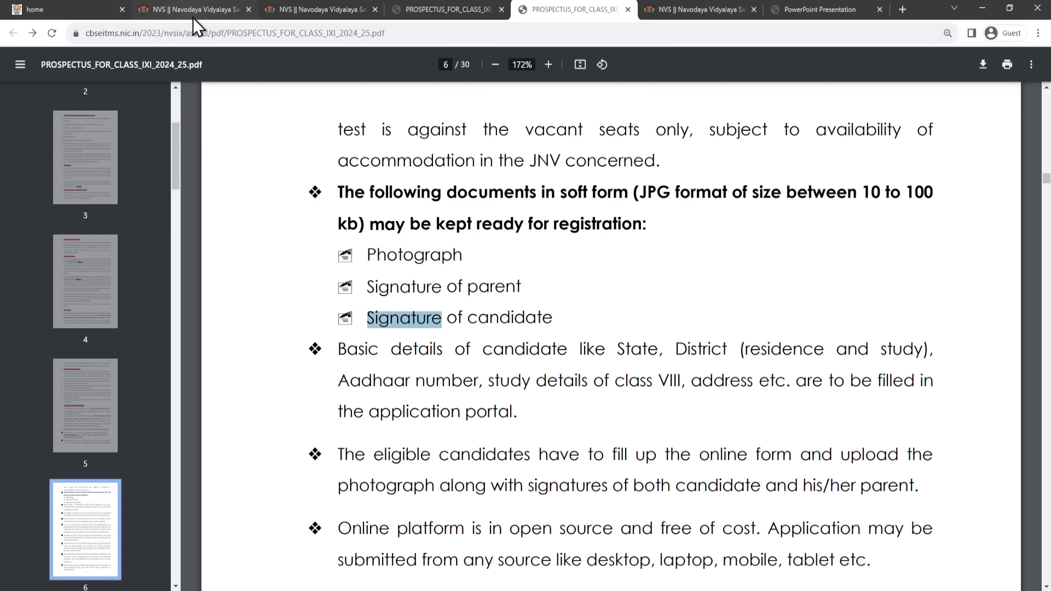
Open the Class IX Lateral Entry Admission (2024-25) registration form from the NVS homepage.
click(510, 310)
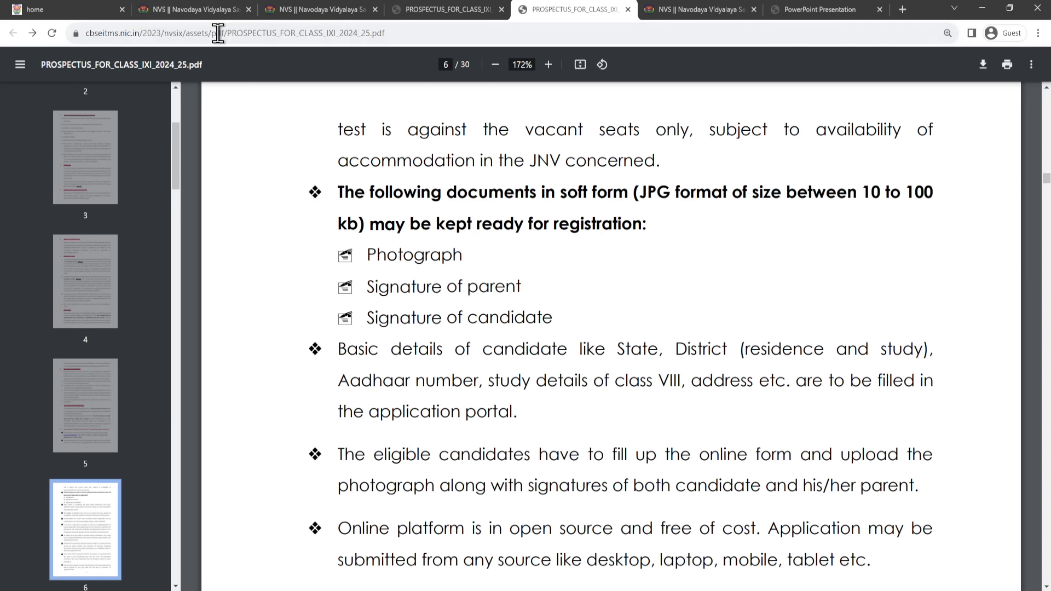
click(206, 11)
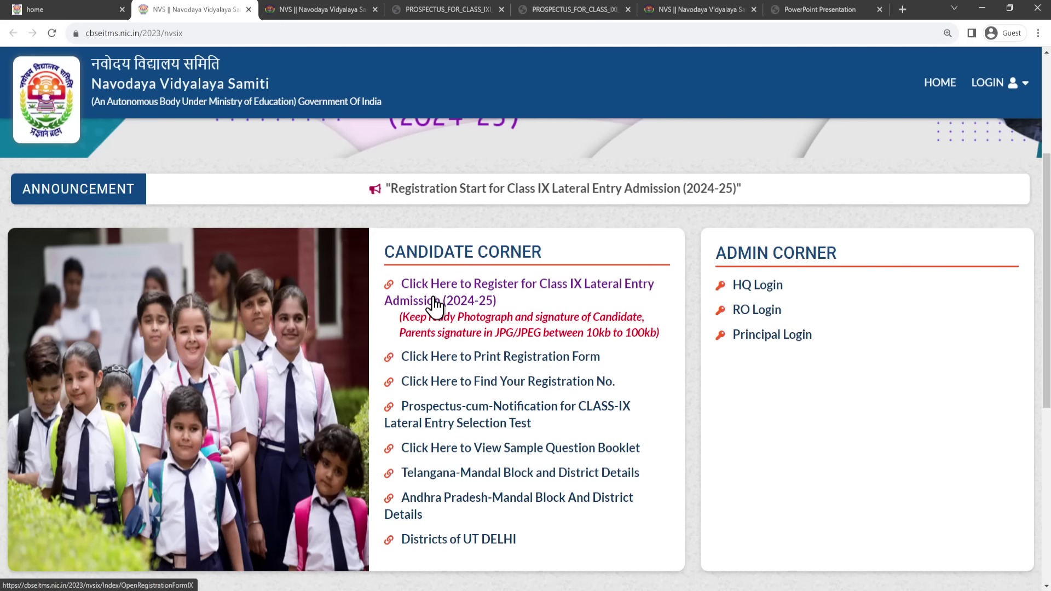
click(467, 306)
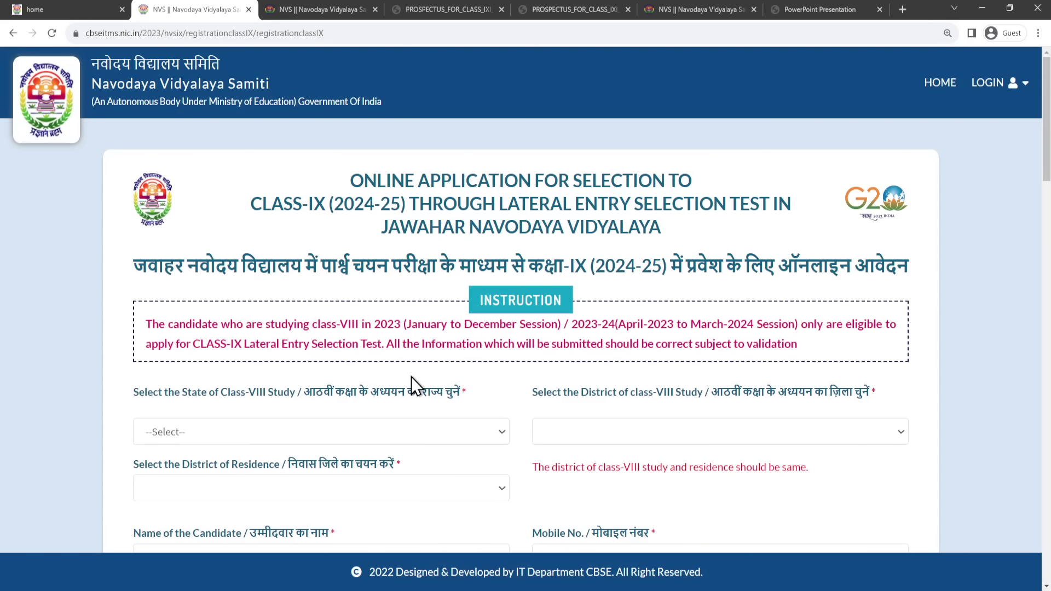
Choose UTTAR PRADESH as the Class-VIII state and GORAKHPUR as the study district.
scroll(412, 376, down, 2)
click(193, 329)
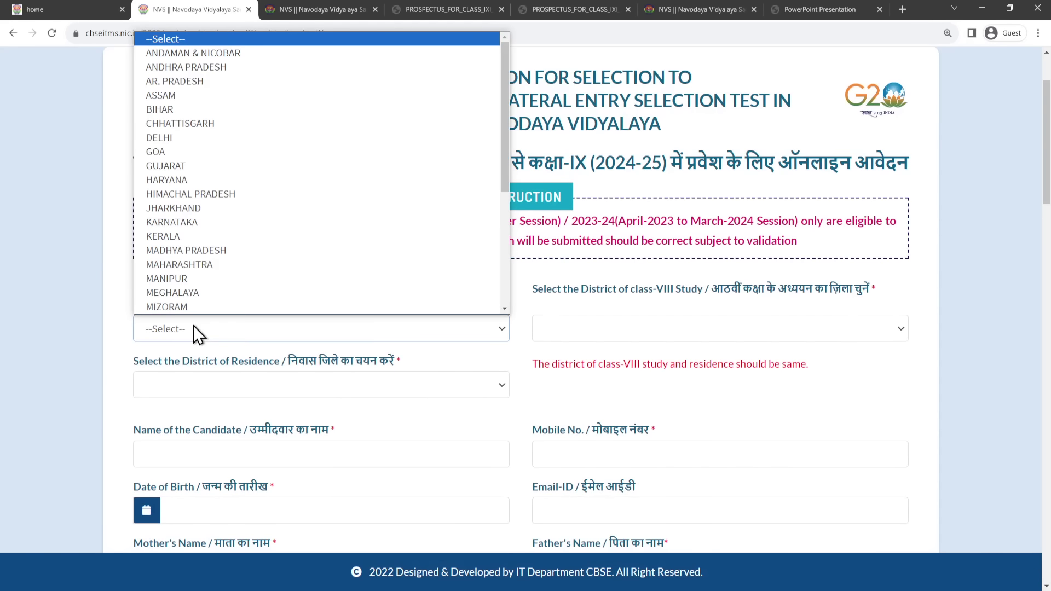
text(utt)
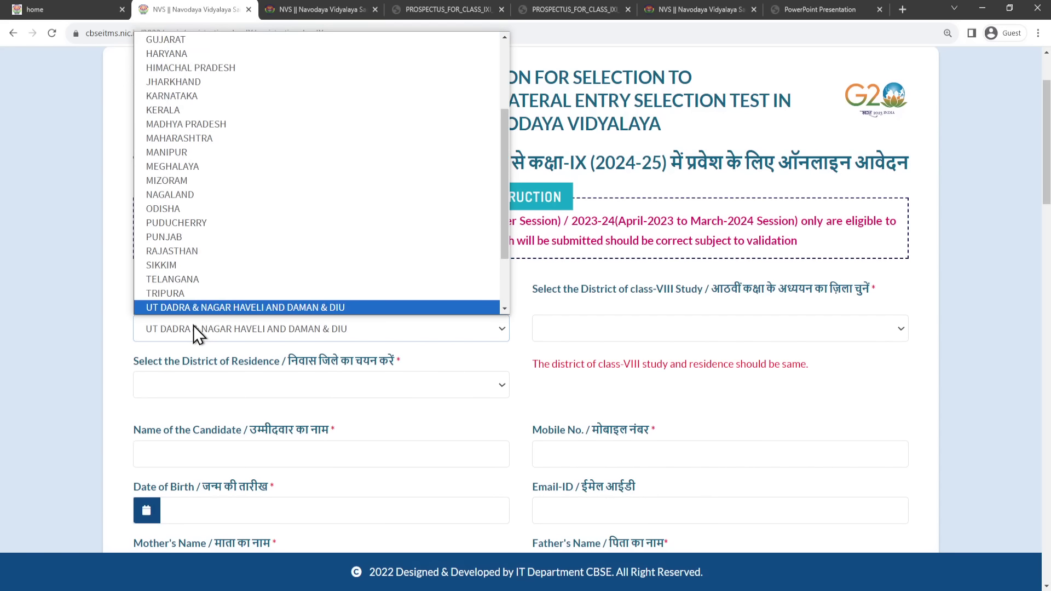
key(Return)
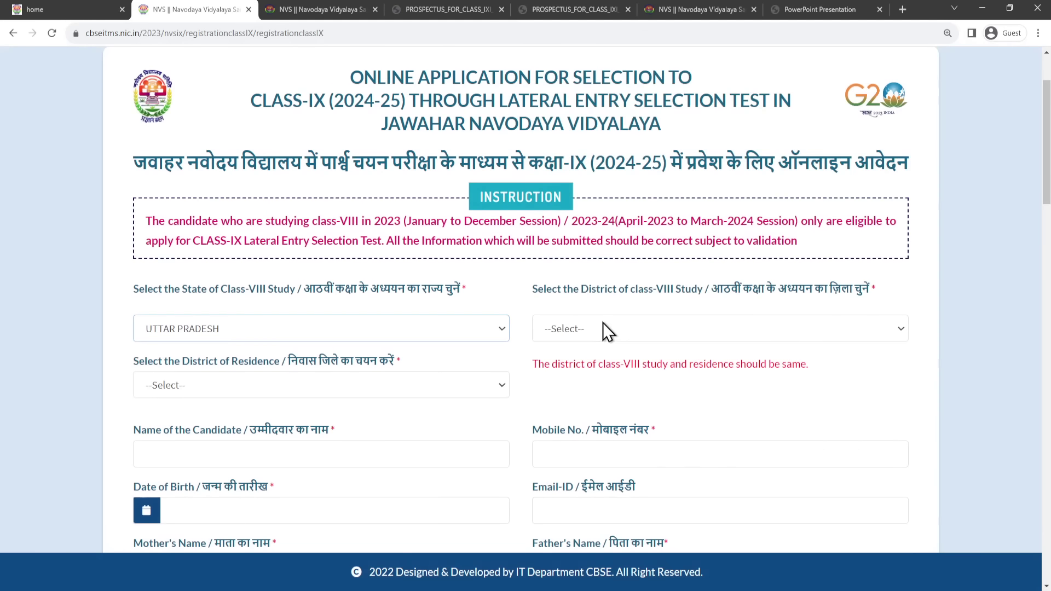
click(579, 329)
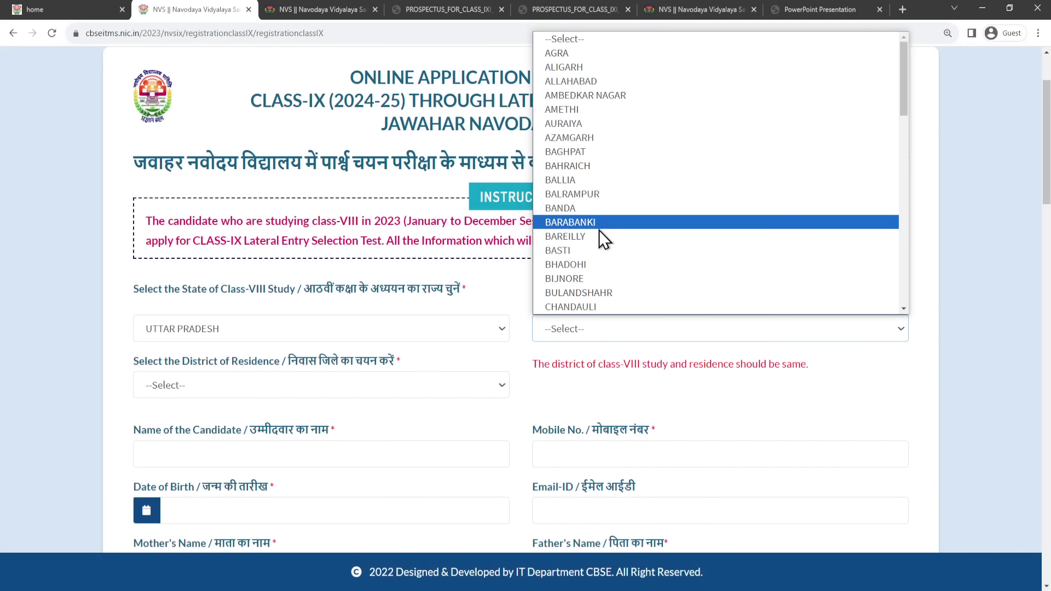
text(gor)
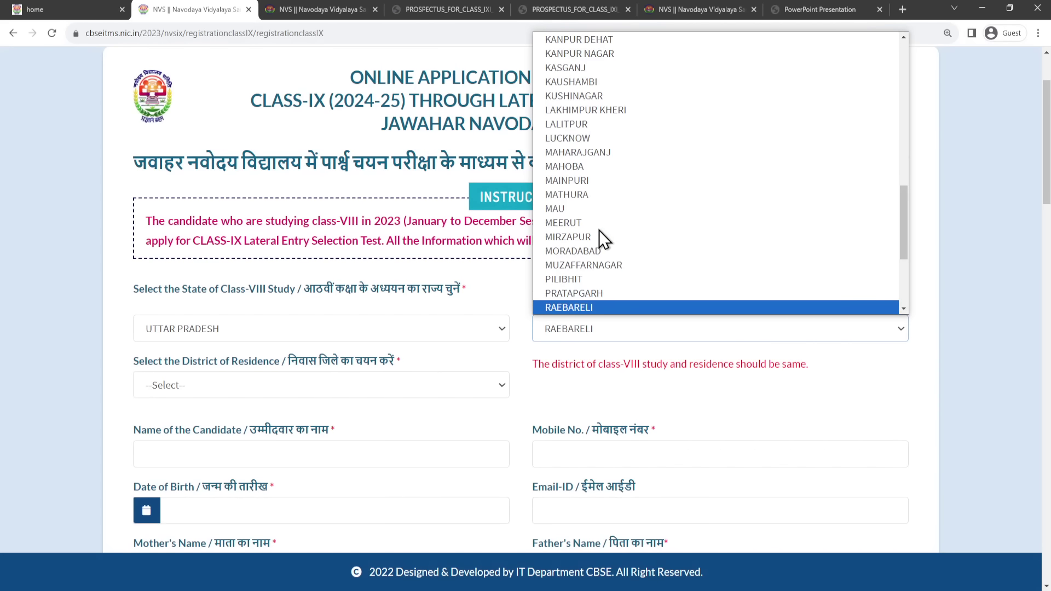
text(gor)
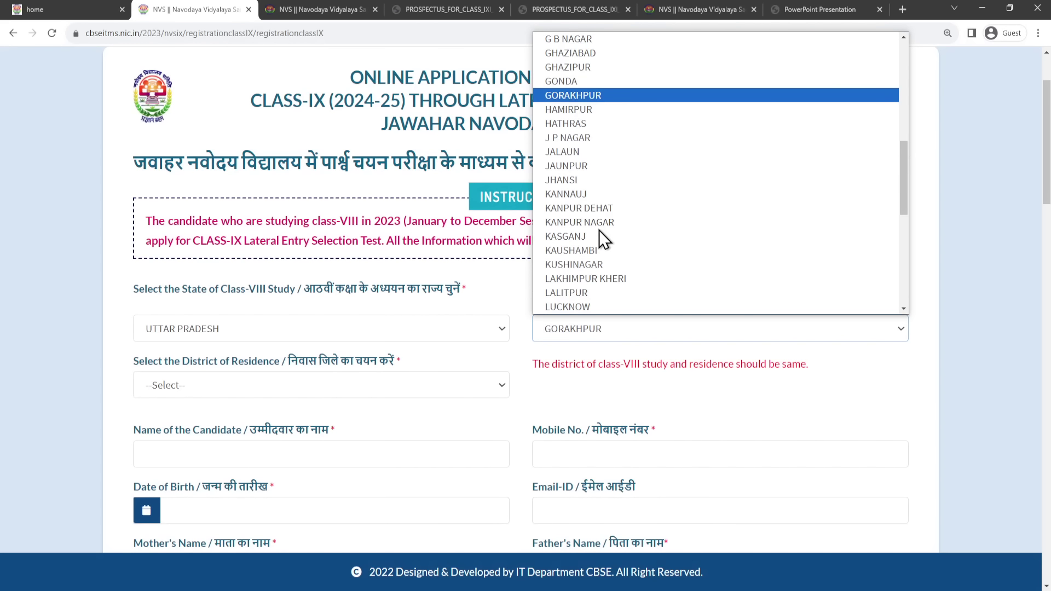
key(Return)
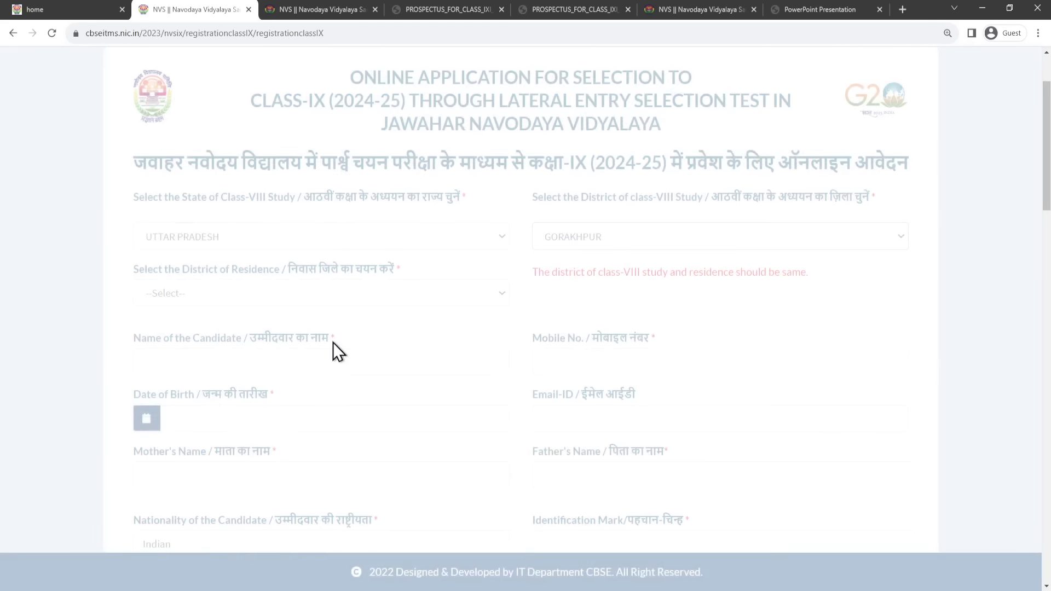
Enter the candidate's name and mobile number.
click(189, 360)
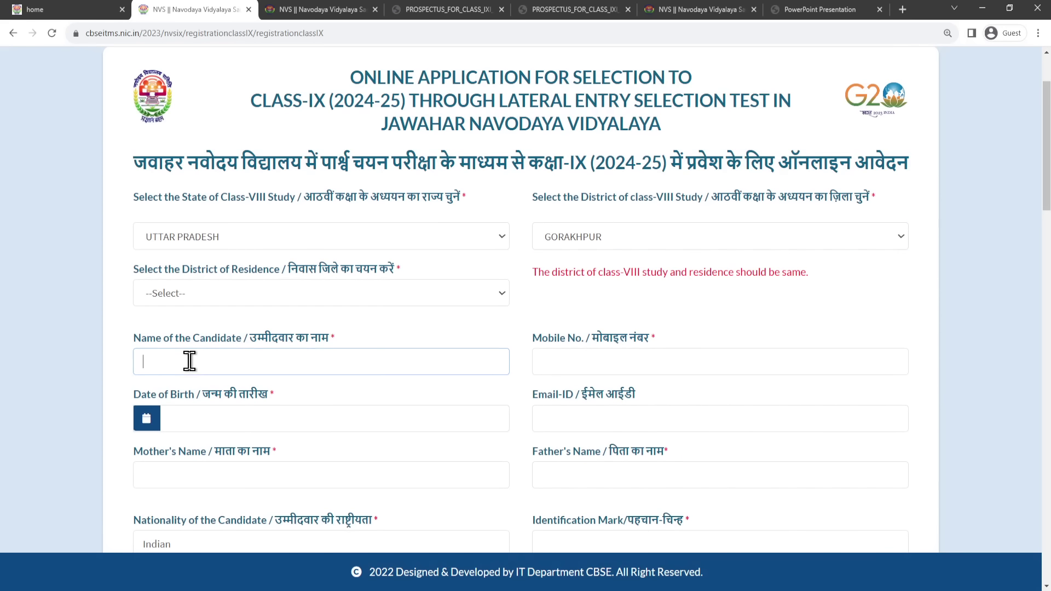
text(Aditya)
click(593, 354)
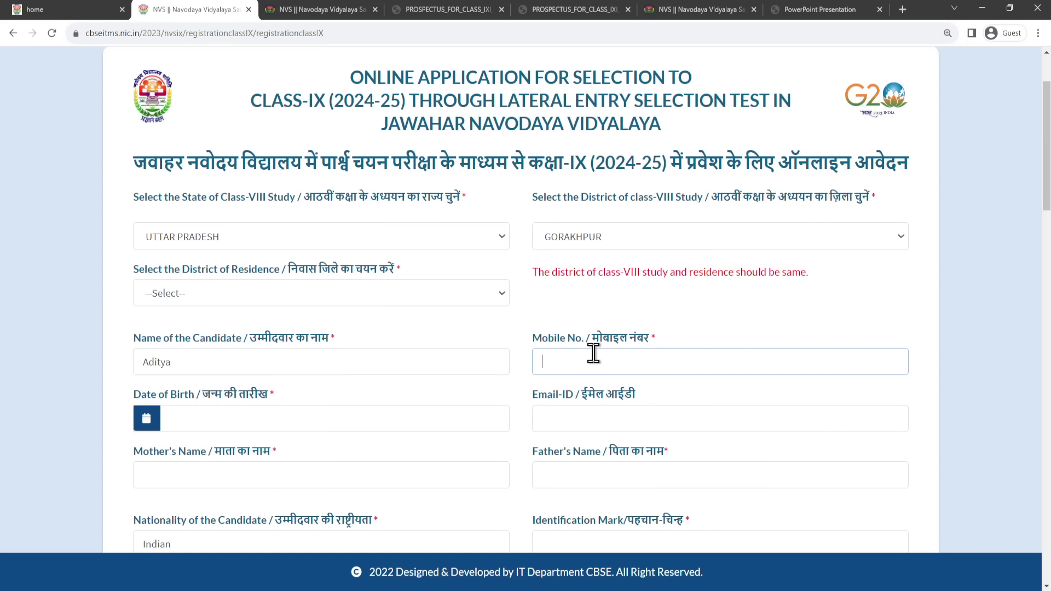
text(626038836)
scroll(417, 388, down, 5)
Fill in the mother's and father's names, correcting a typo in the mother's name.
click(216, 198)
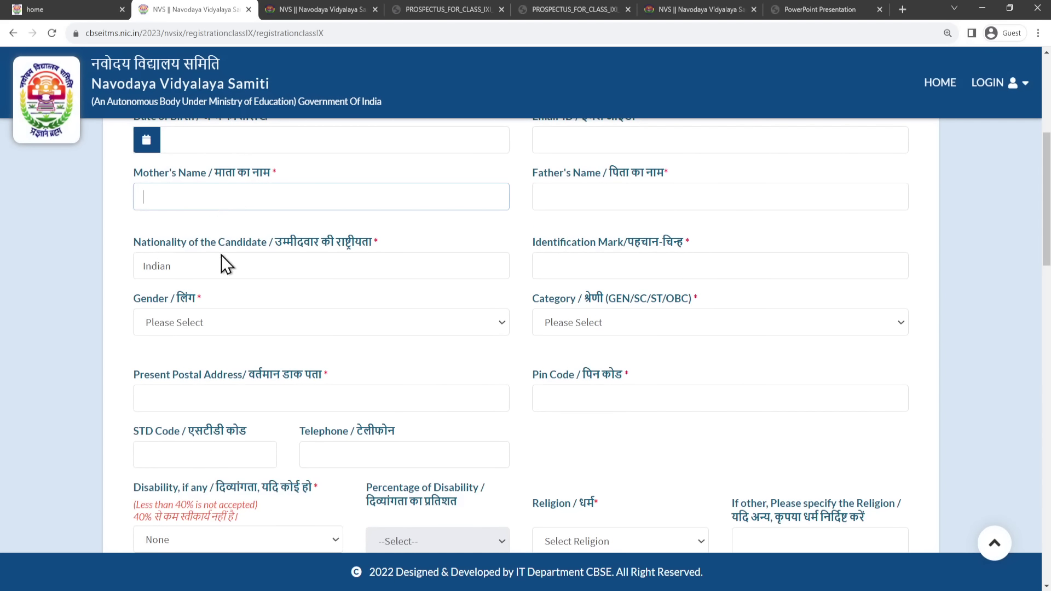
key(Tab)
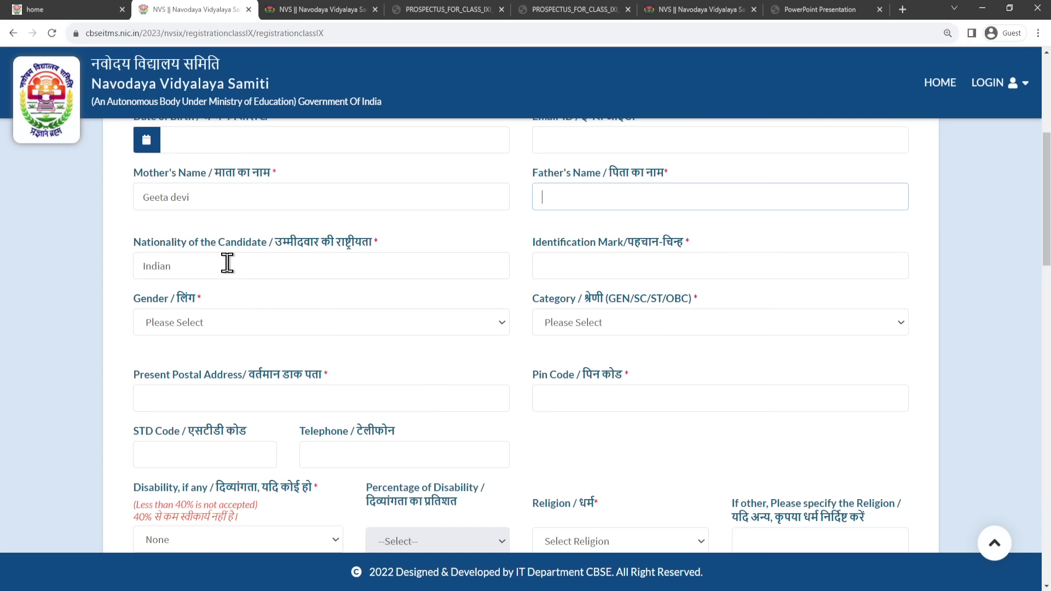
text(Raghav)
Enter identification mark 'Cut mark on right elbow' and choose Male as the gender.
click(227, 263)
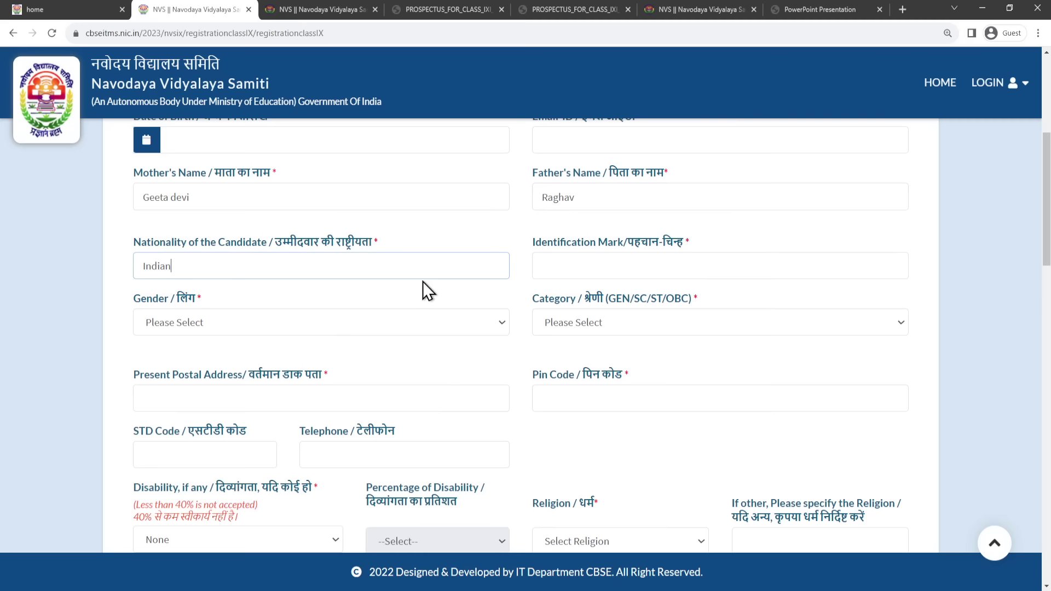
click(562, 266)
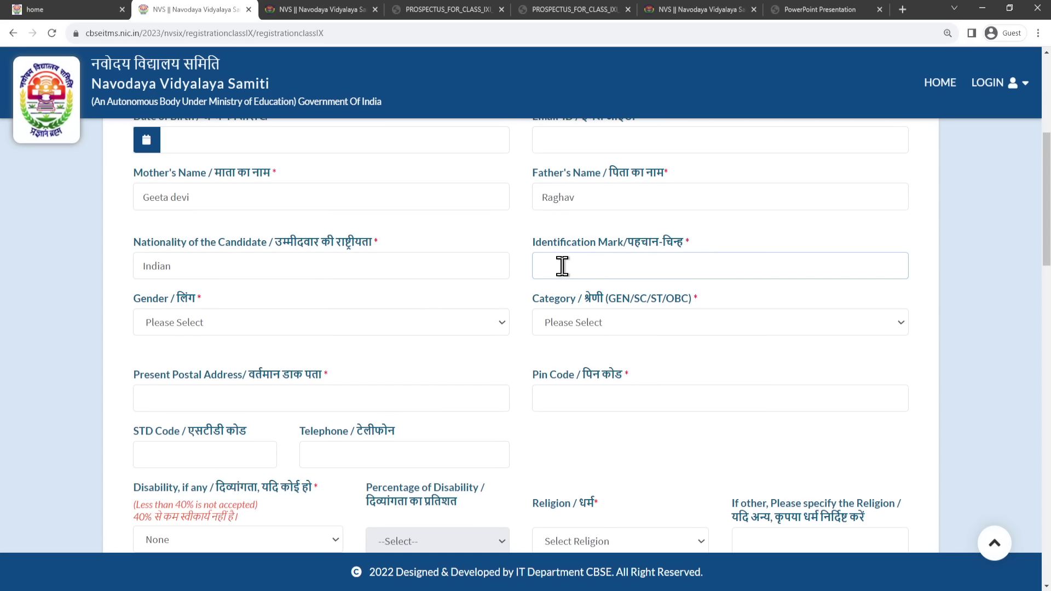
text(Cut mark on right elbow)
scroll(203, 276, down, 2)
click(196, 217)
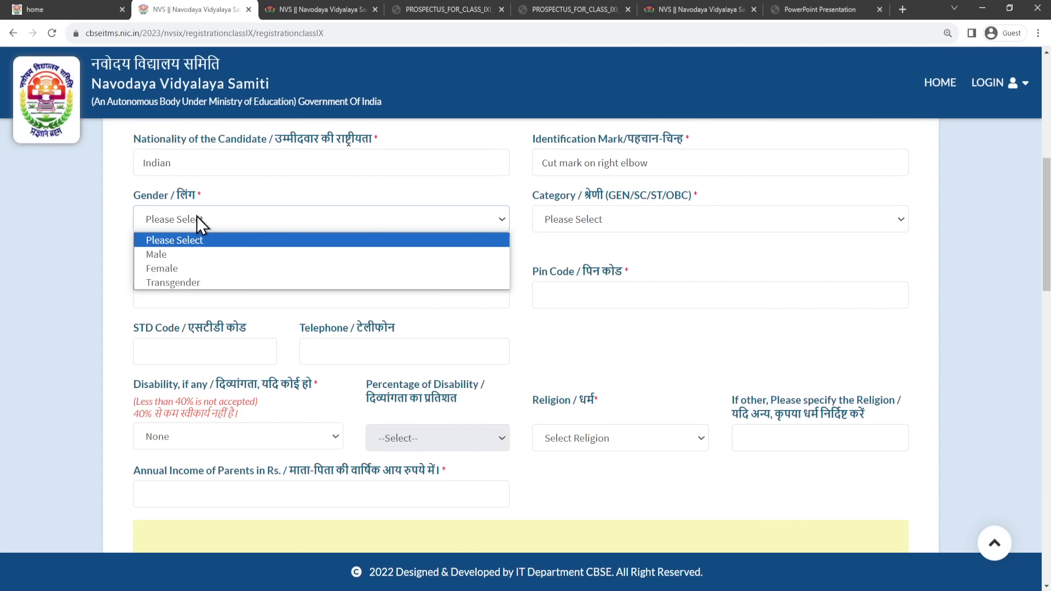
click(162, 254)
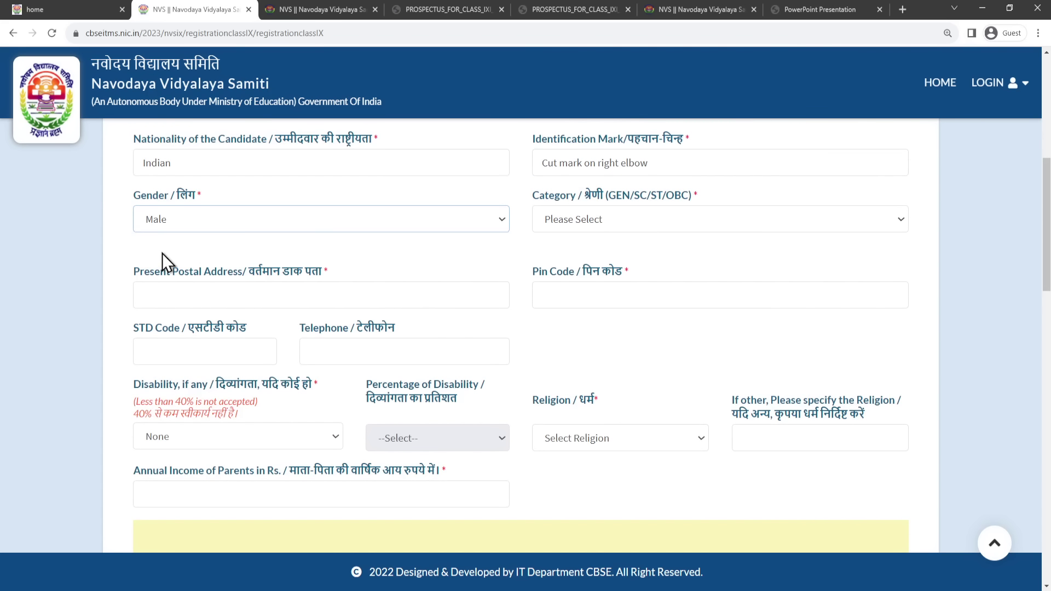
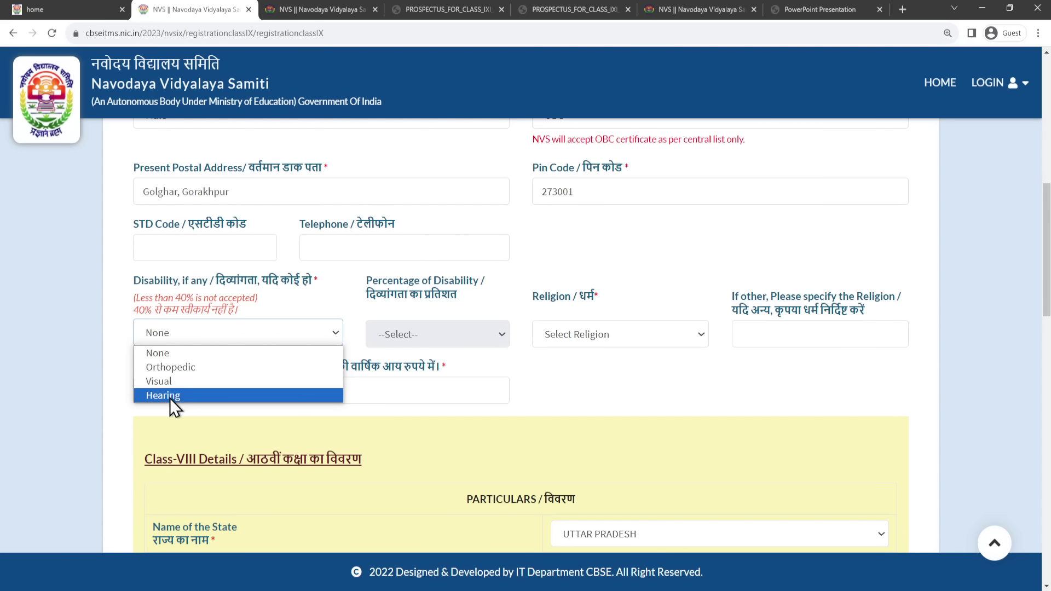
Leave Disability as None and set Religion to Hinduism.
click(123, 335)
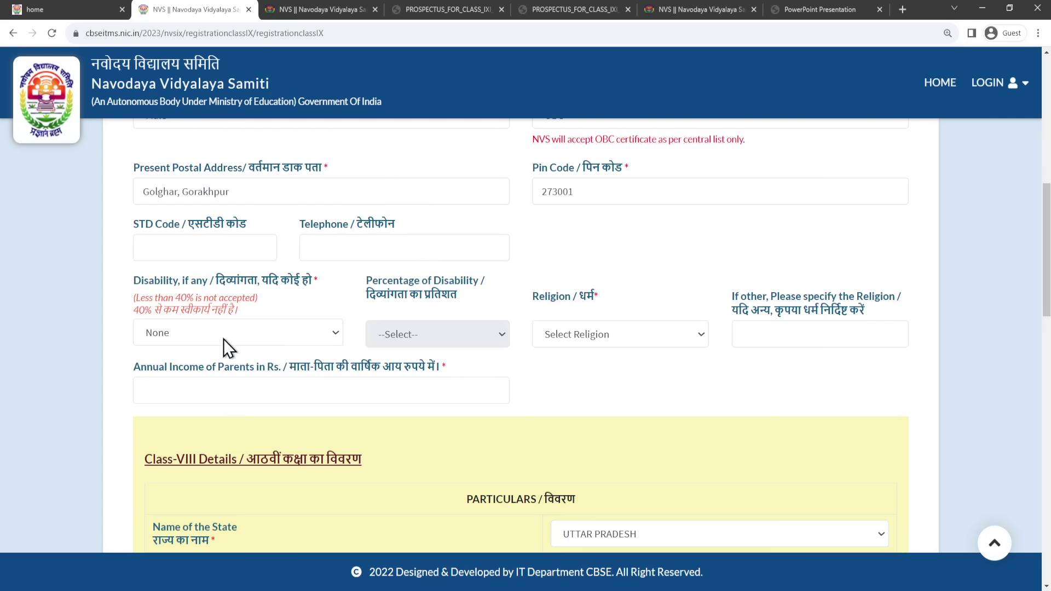
click(596, 336)
click(567, 367)
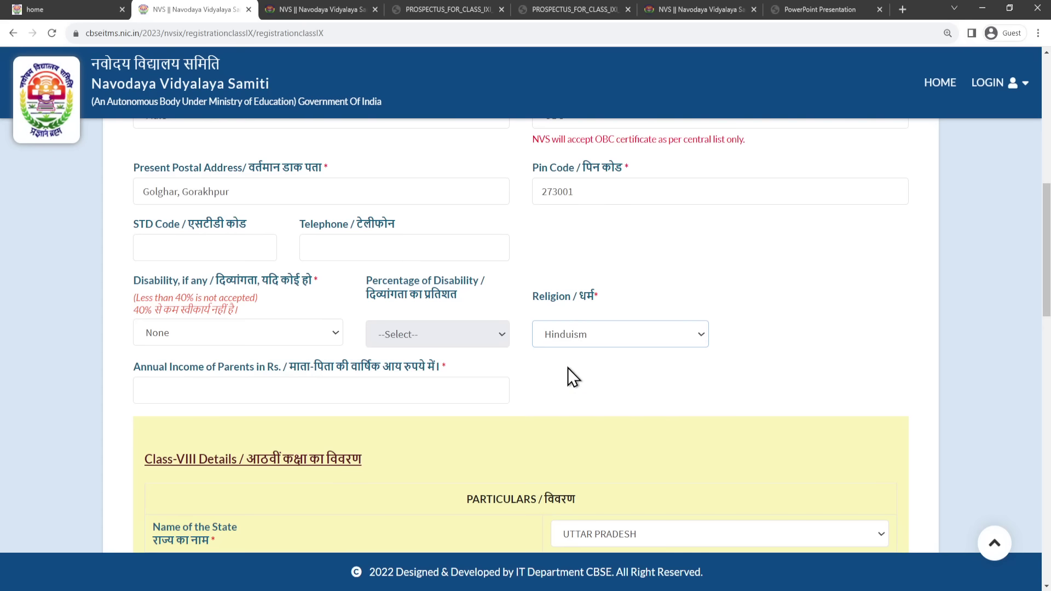
Enter 50000 as the parents' annual income.
scroll(364, 375, down, 2)
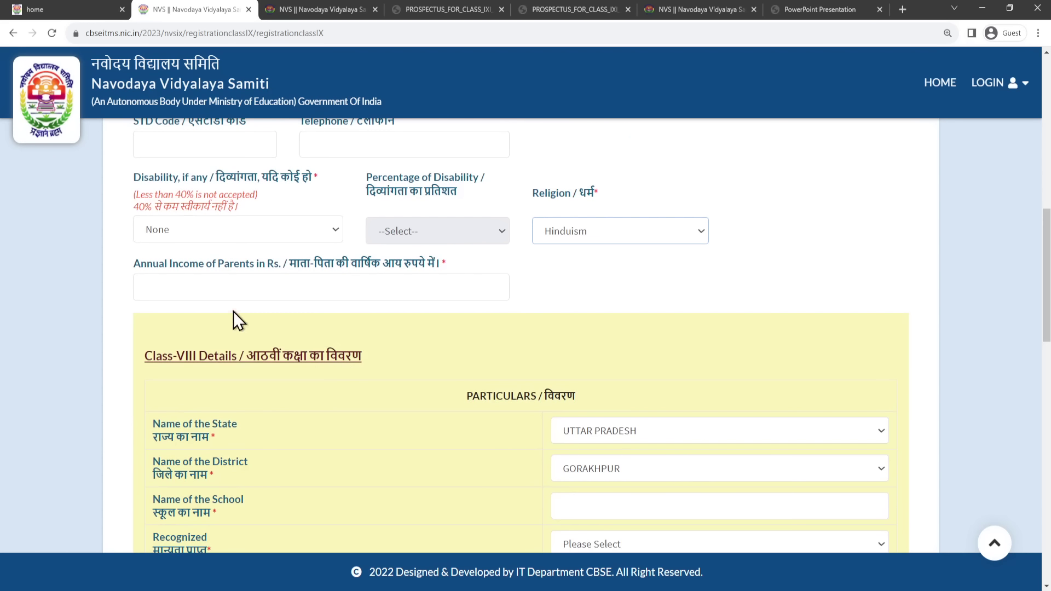
click(188, 294)
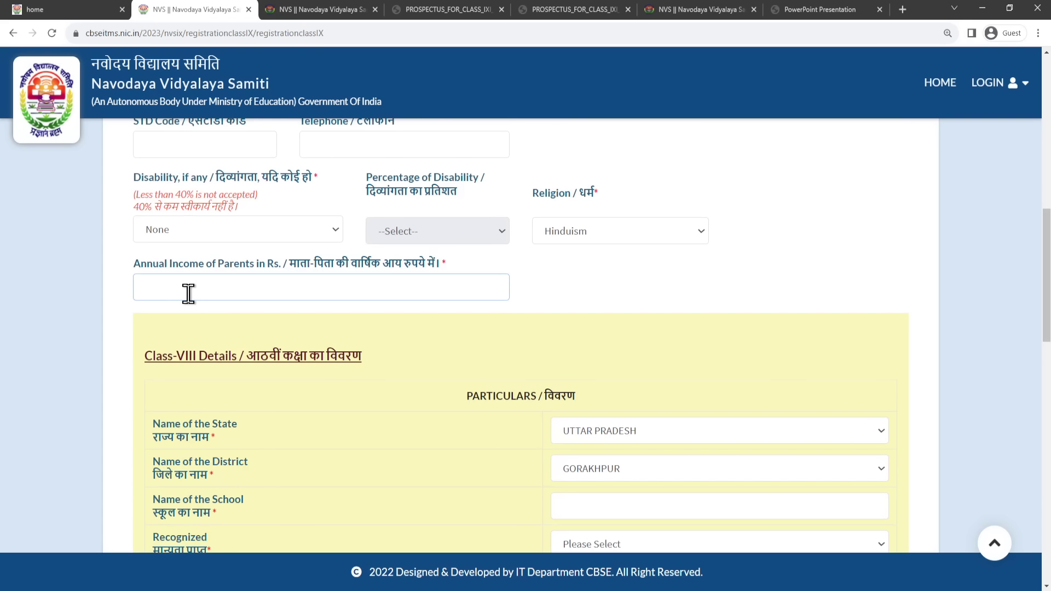
text(50000)
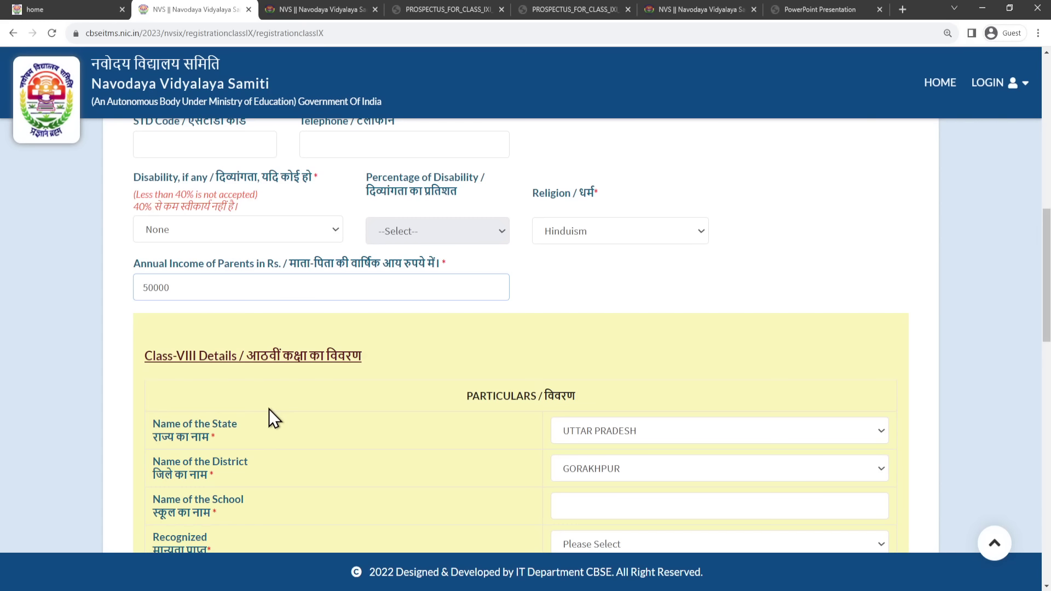
Select GORAKHPUR as the District of Residence.
scroll(277, 410, down, 3)
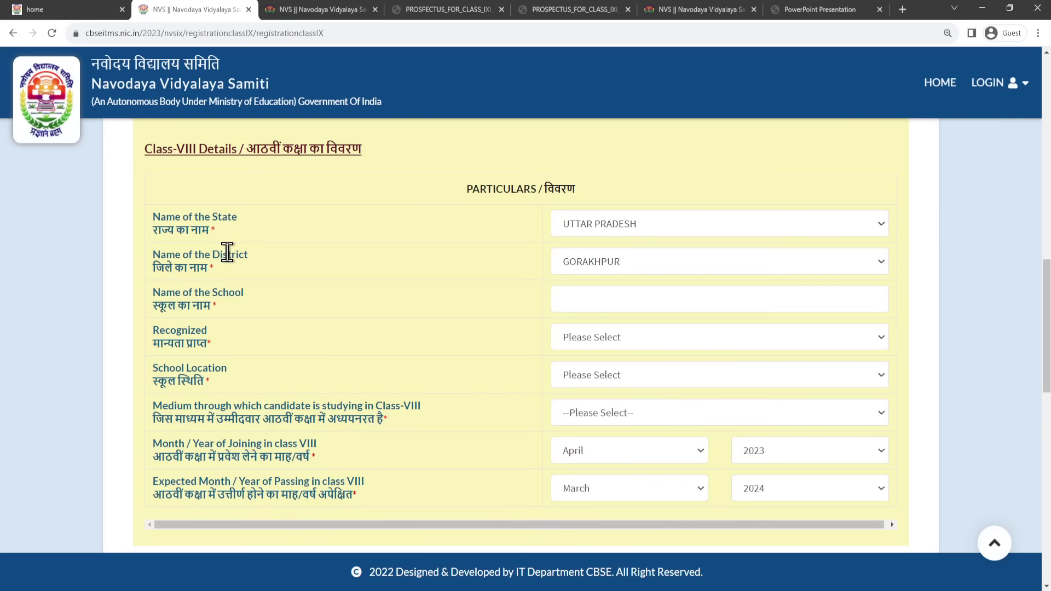
scroll(230, 222, up, 2)
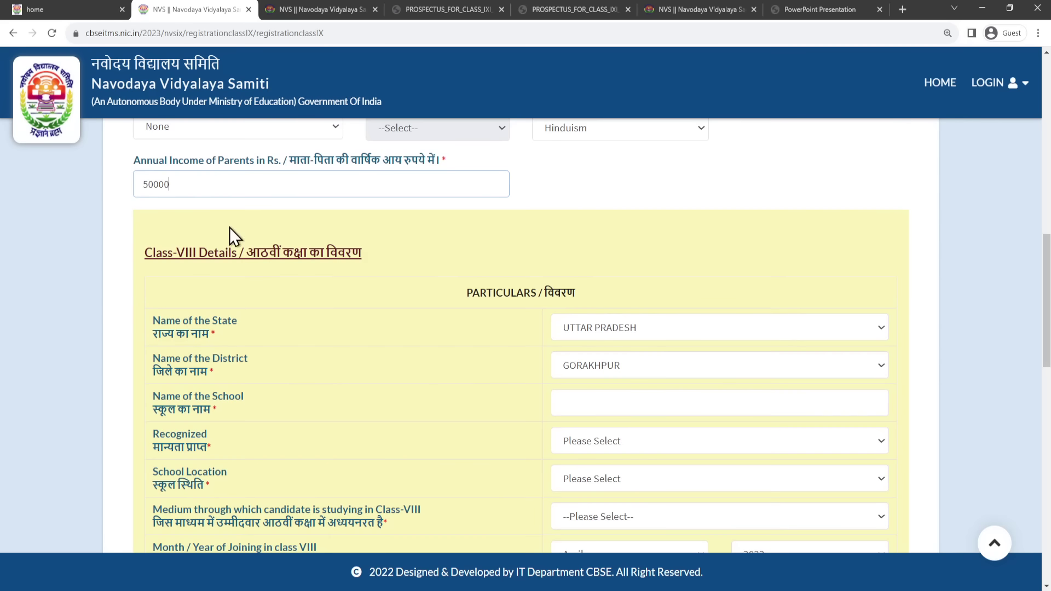
scroll(318, 284, up, 12)
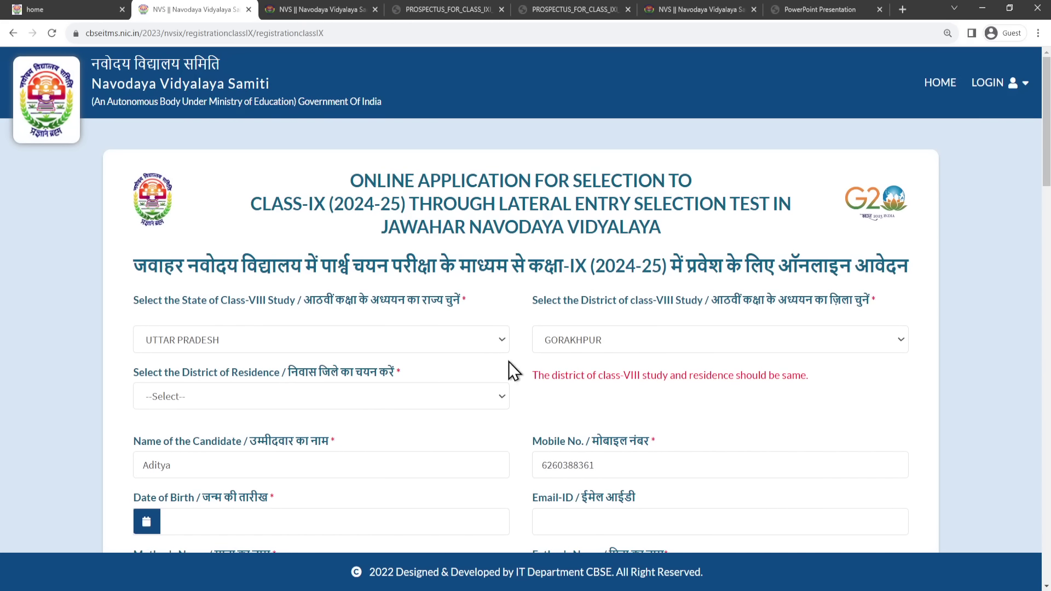
click(277, 398)
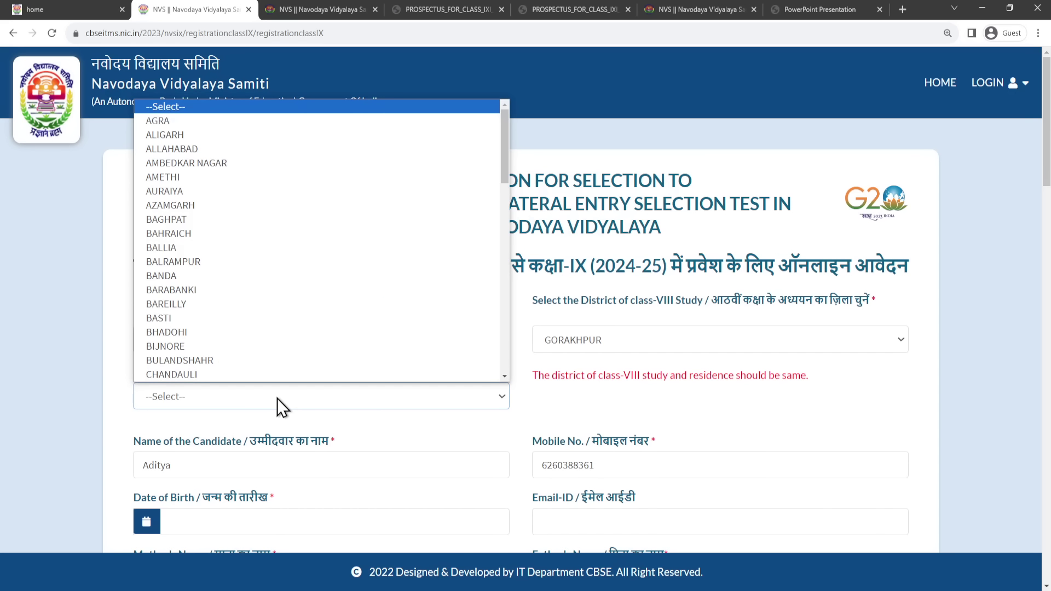
text(go)
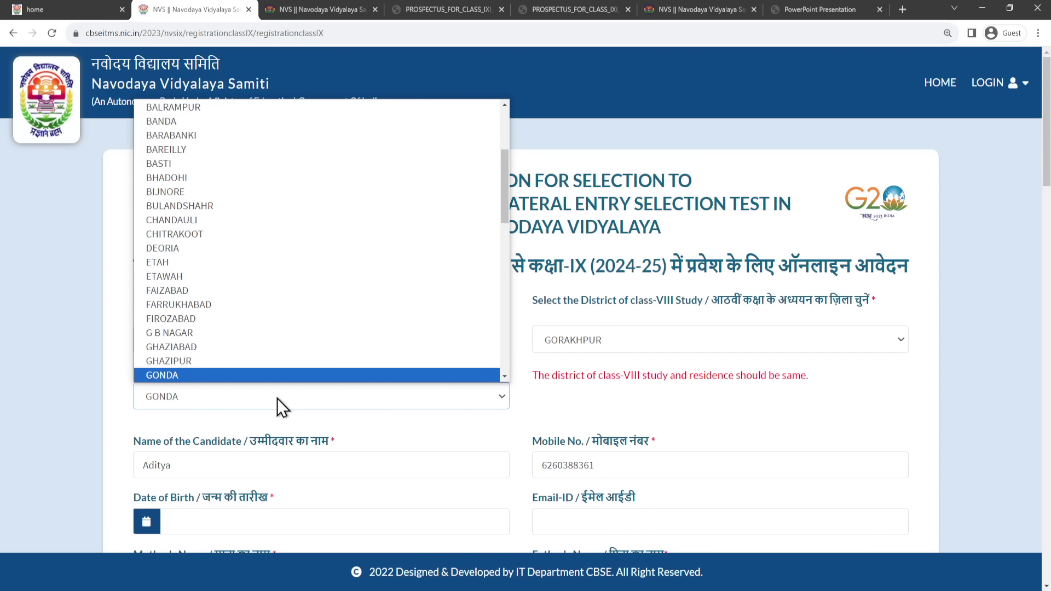
text(r)
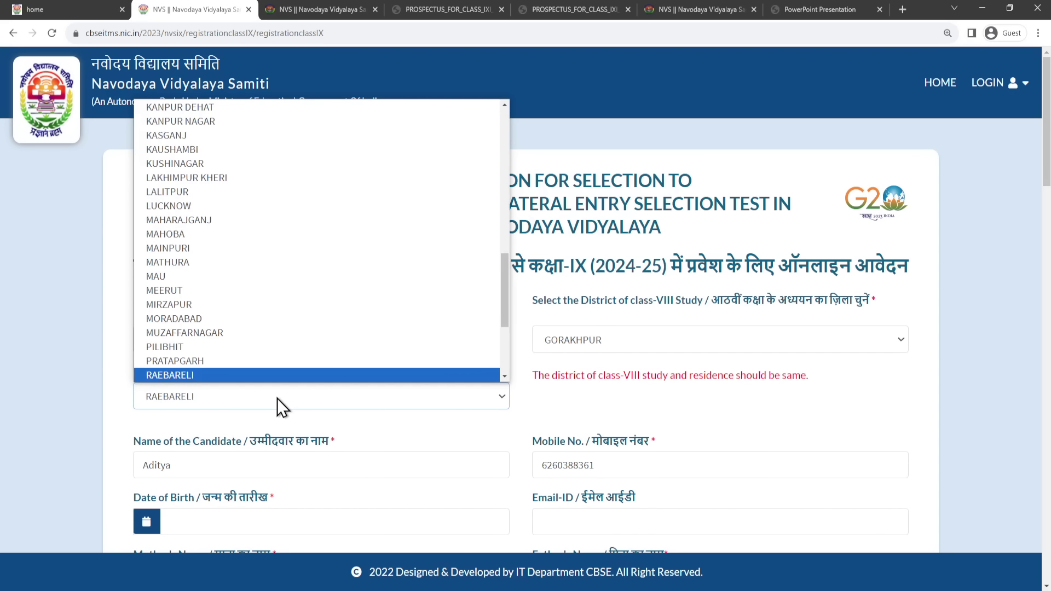
text(gor)
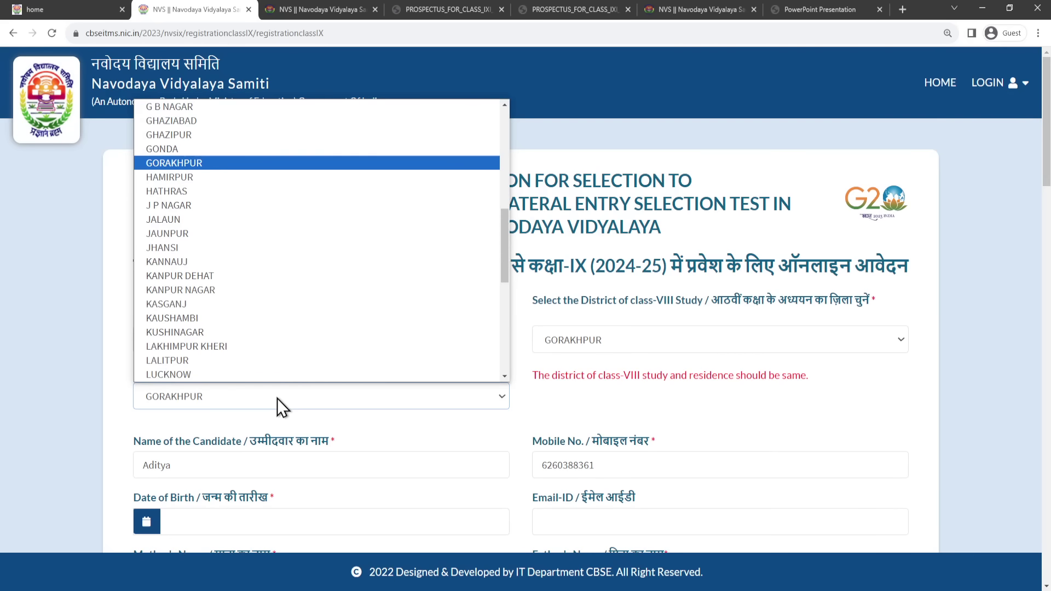
key(Return)
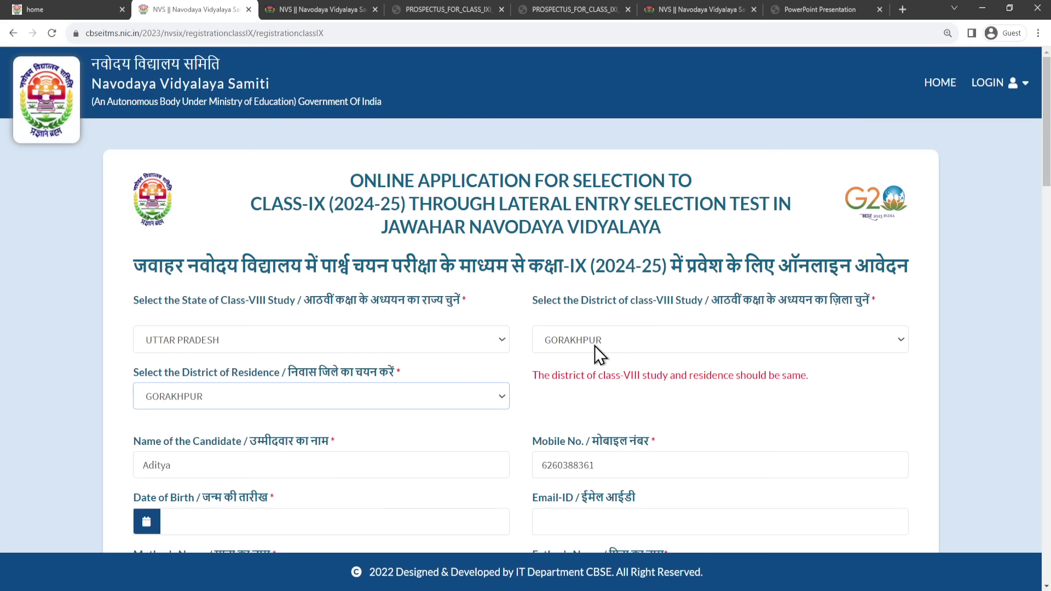
Dismiss the district mismatch warning and reselect GORAKHPUR as the residence district.
click(244, 400)
click(223, 333)
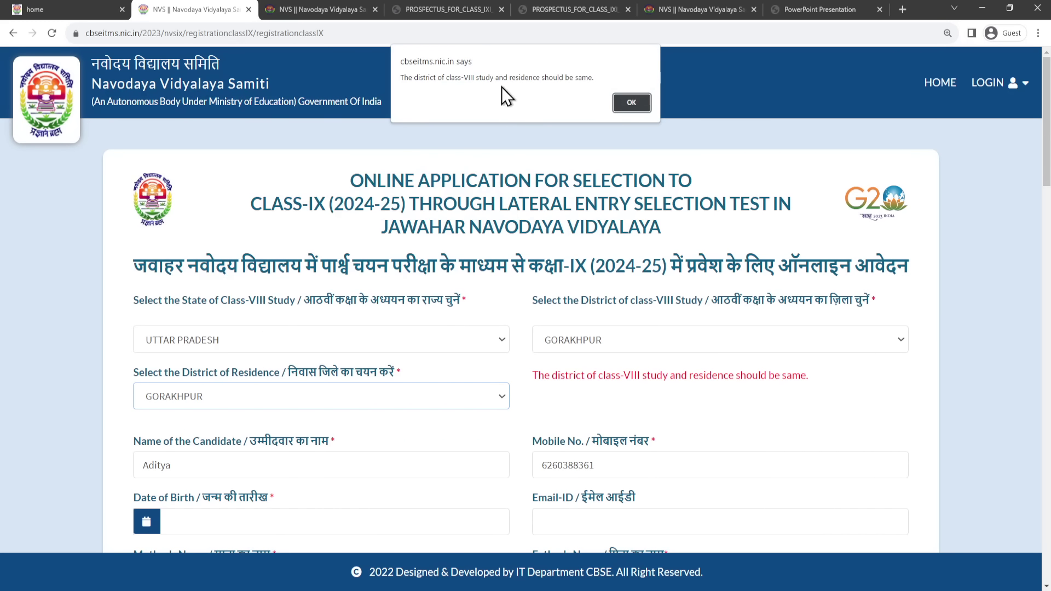
click(639, 110)
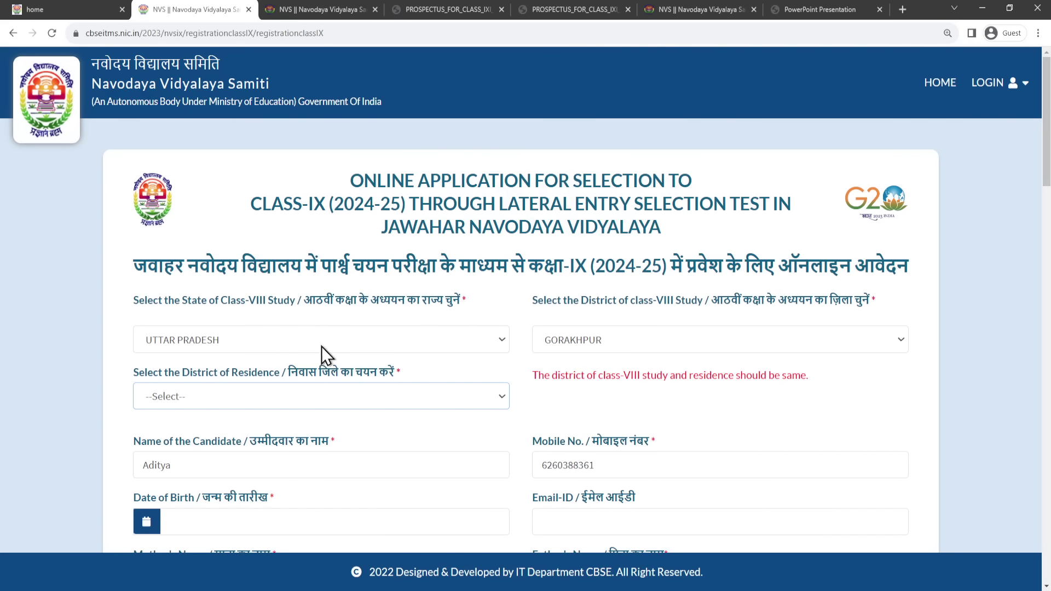
click(241, 398)
text(gonda)
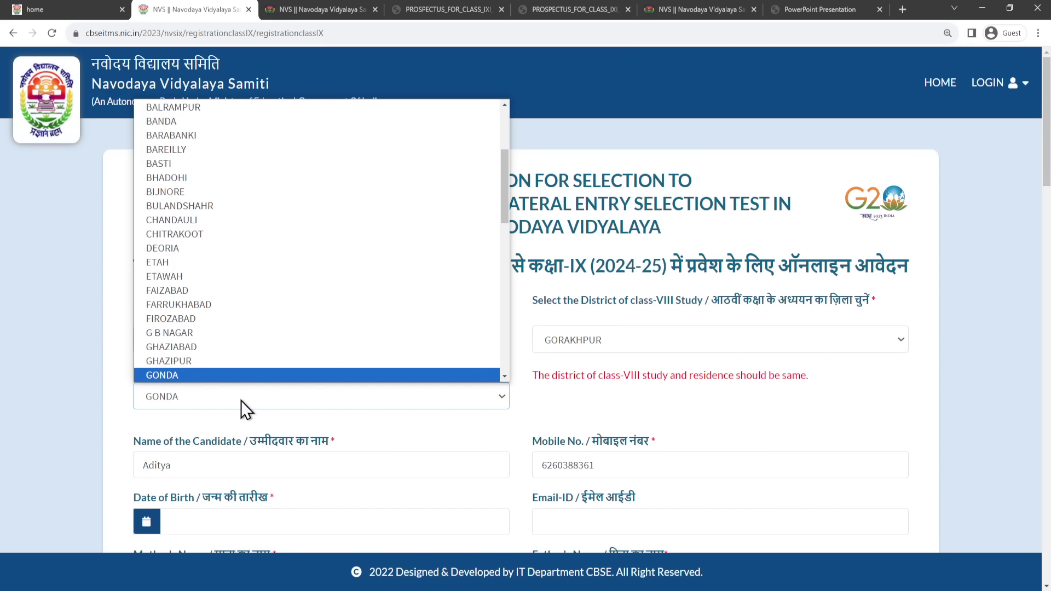
key(Down)
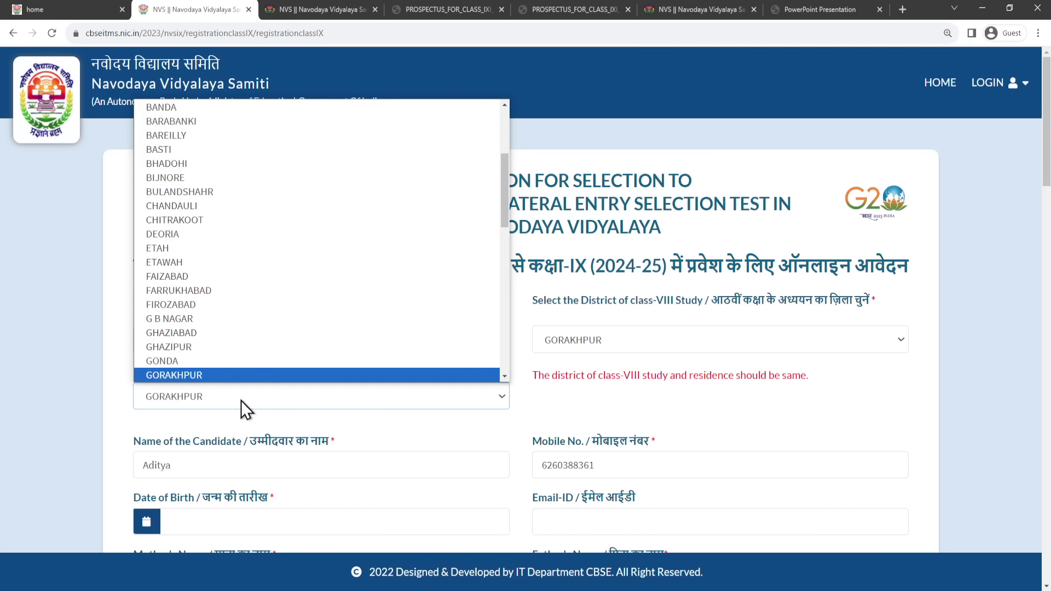
key(Return)
scroll(246, 400, down, 6)
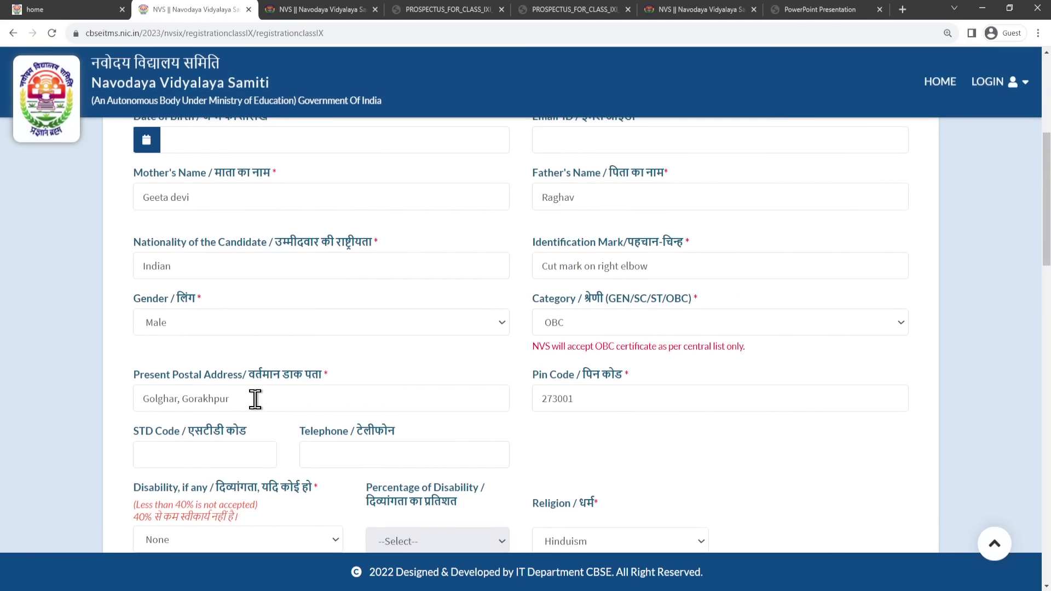
scroll(255, 400, down, 6)
scroll(351, 383, up, 6)
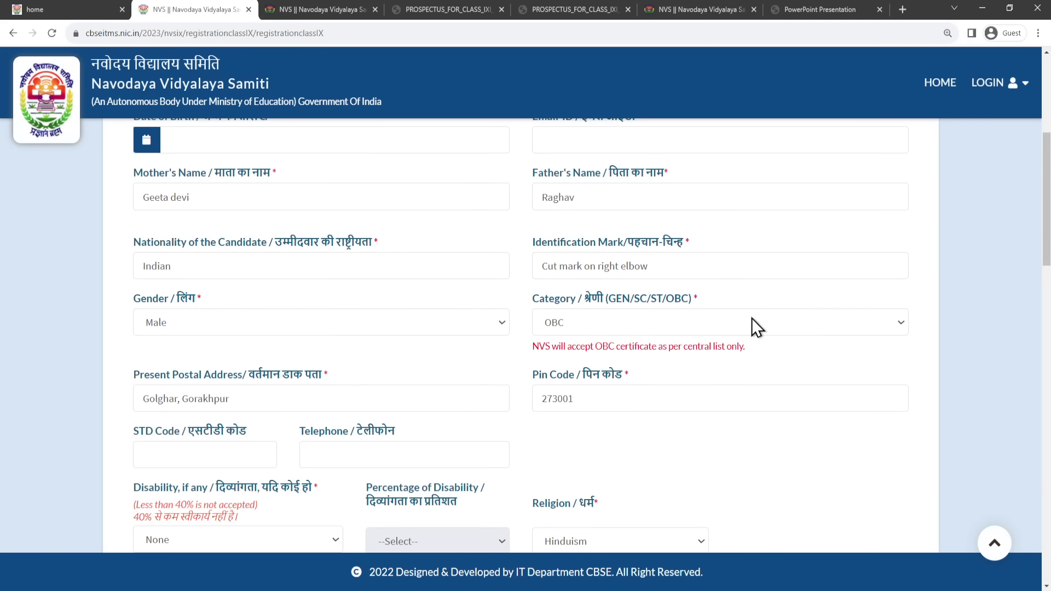
scroll(411, 427, down, 6)
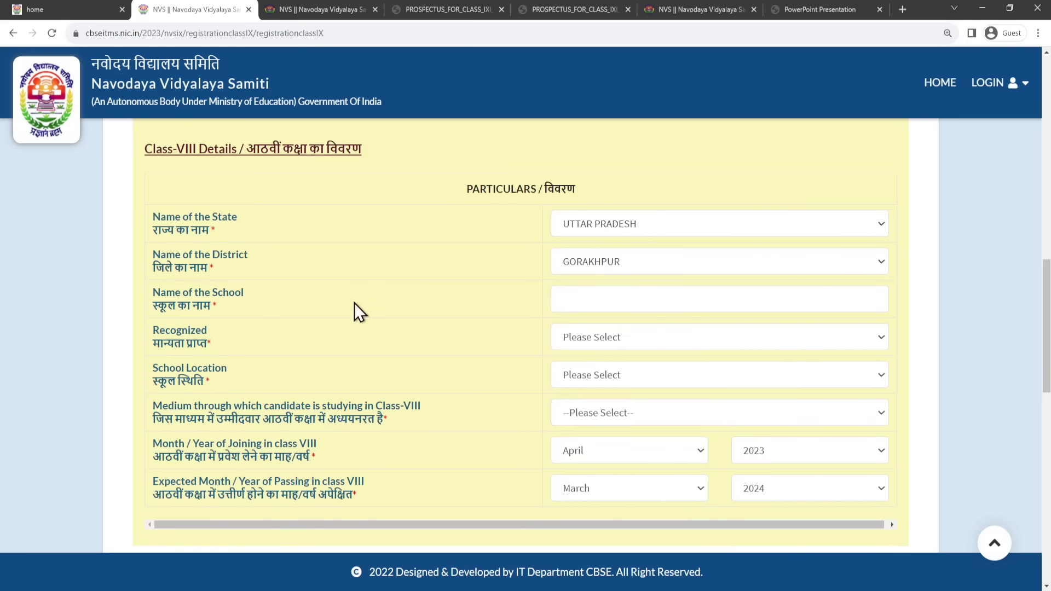
Enter 'ABC public school' as the Class-VIII school name, marked Recognized.
drag(176, 145, 218, 145)
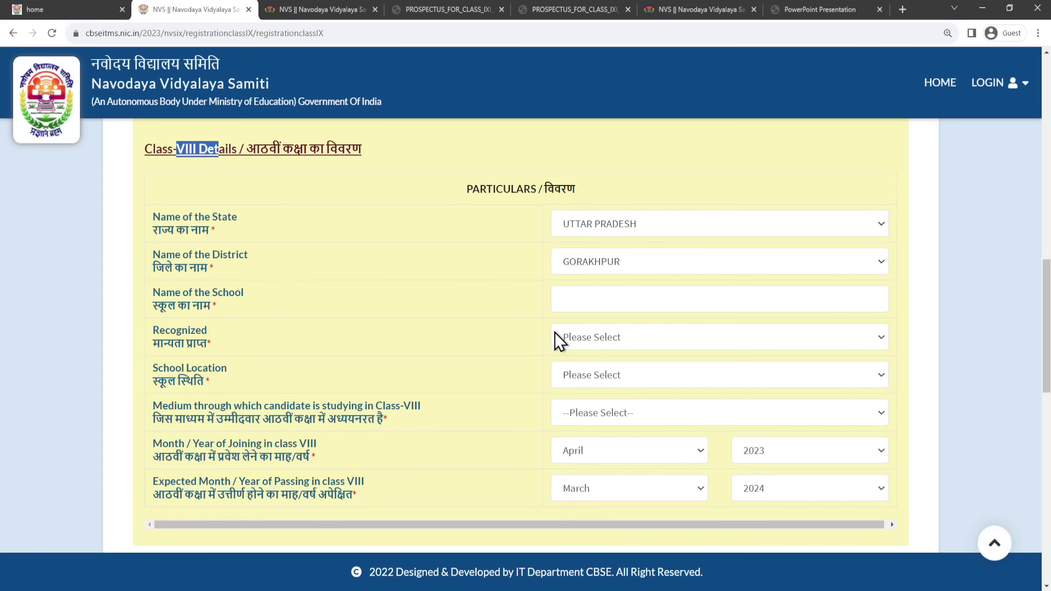
click(586, 301)
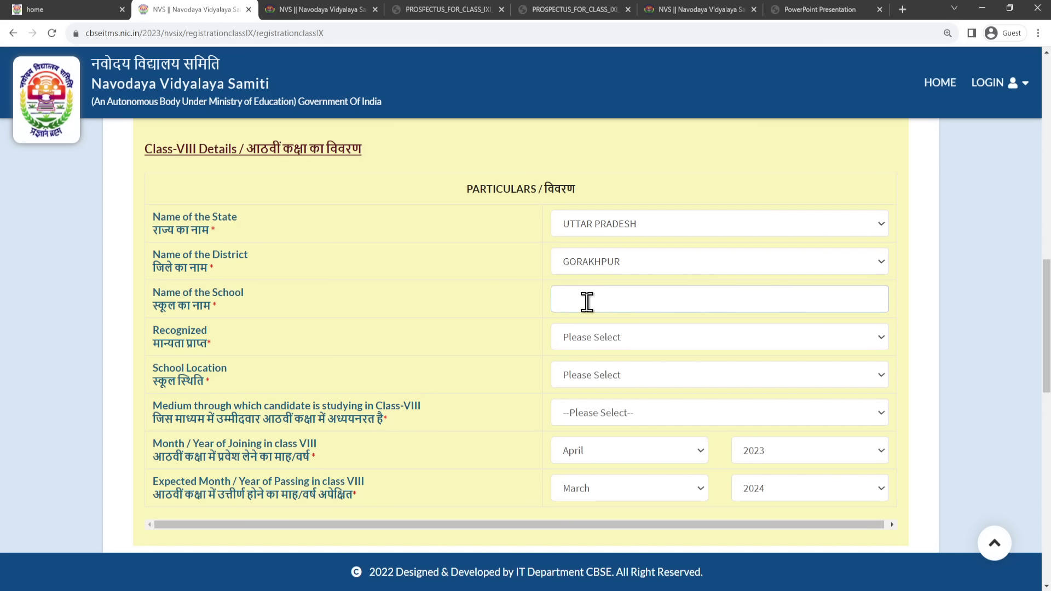
text(ABC public scholl)
click(595, 335)
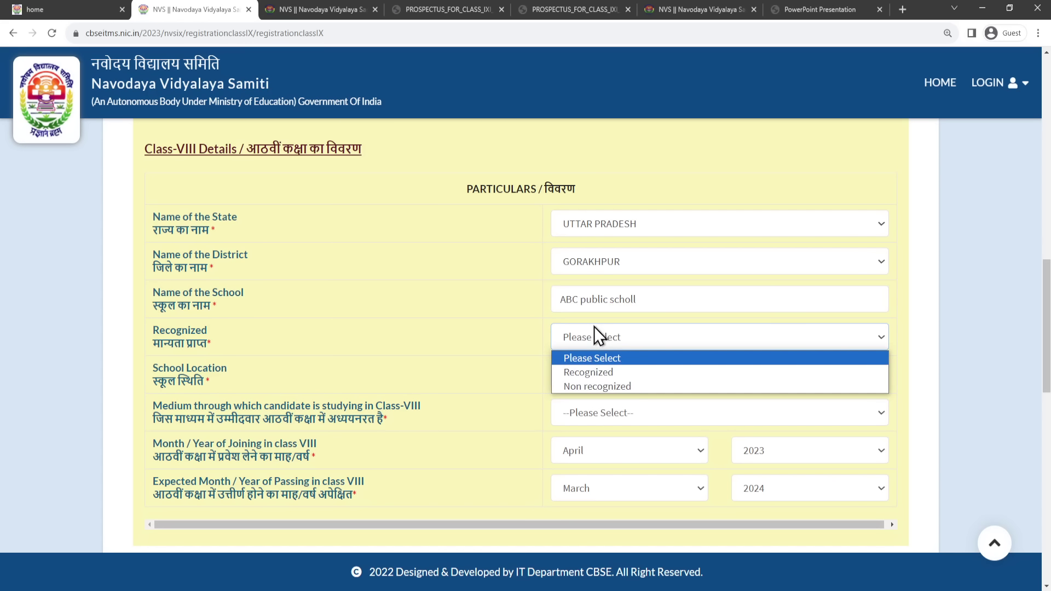
click(580, 372)
click(660, 297)
key(BackSpace)
text(ol)
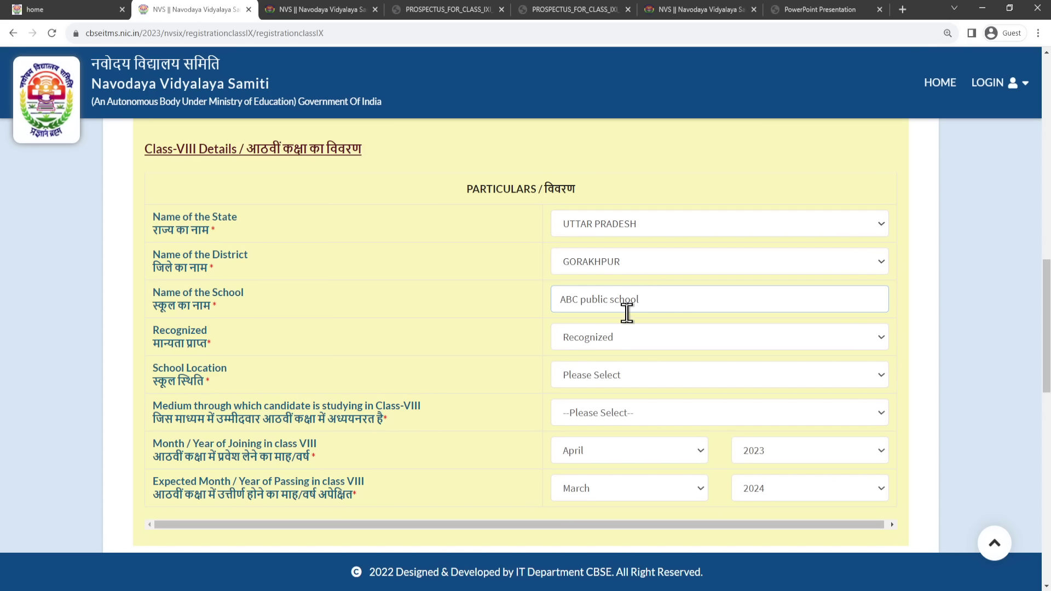
Set the Class-VIII school location to Rural.
scroll(513, 366, down, 2)
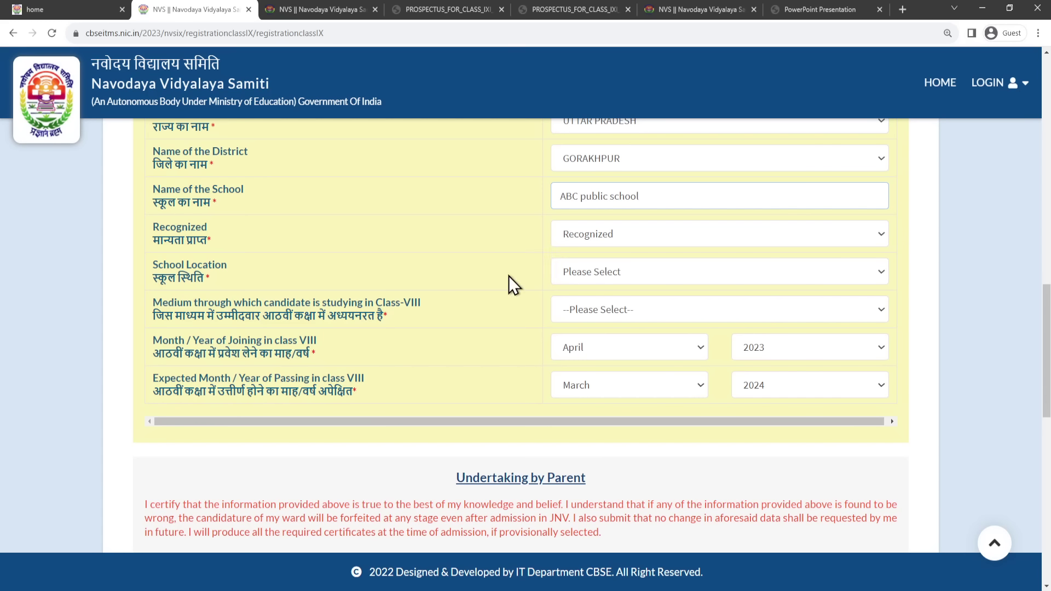
click(618, 269)
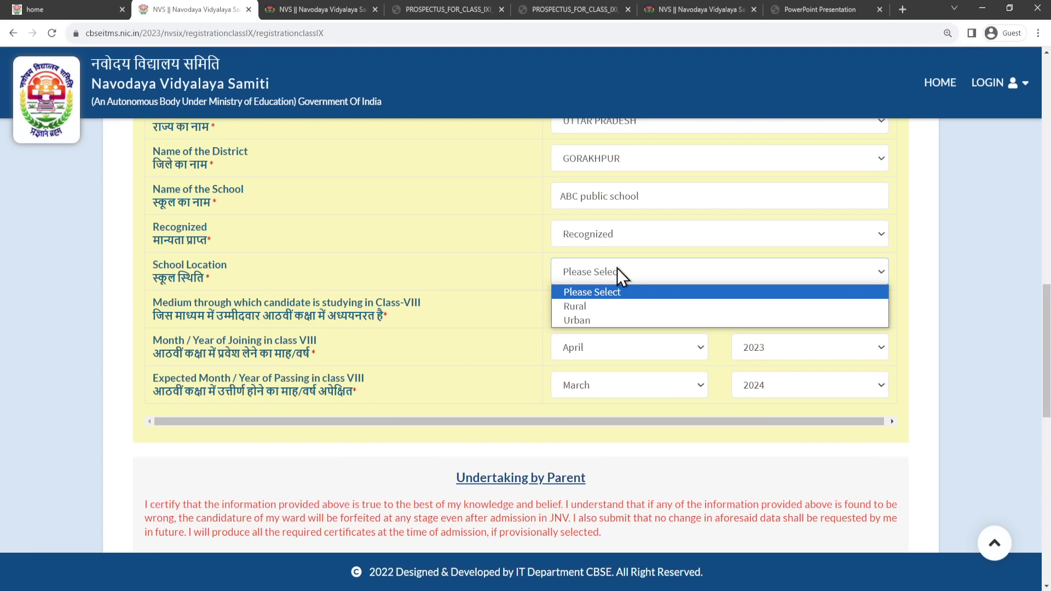
click(574, 303)
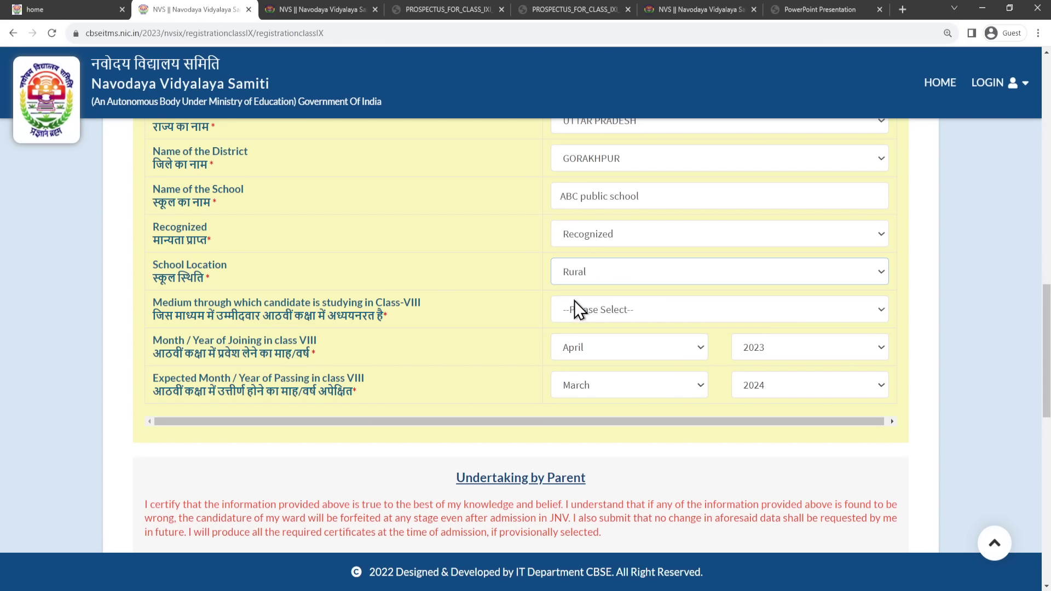